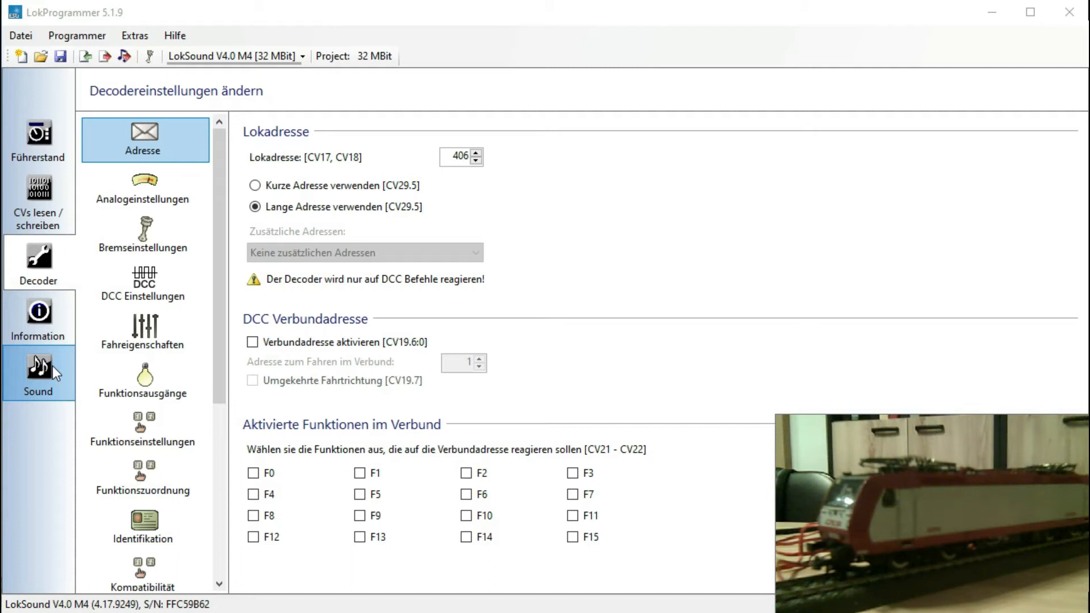
# Change the locomotive name in the general decoder information to "4006 CFL"
pyautogui.scroll(-3, 53, 366)
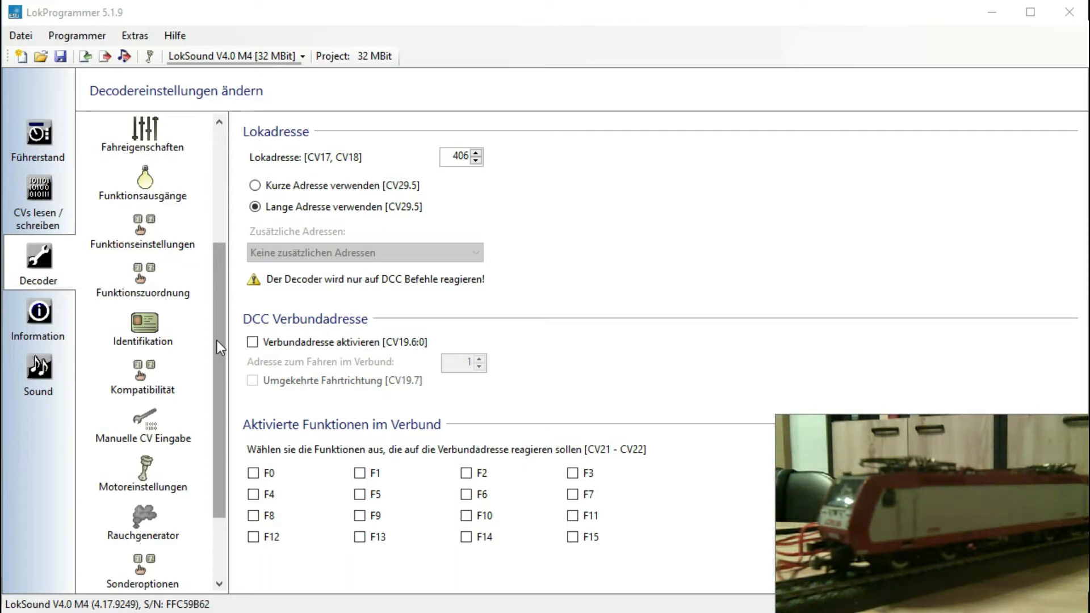
pyautogui.click(63, 315)
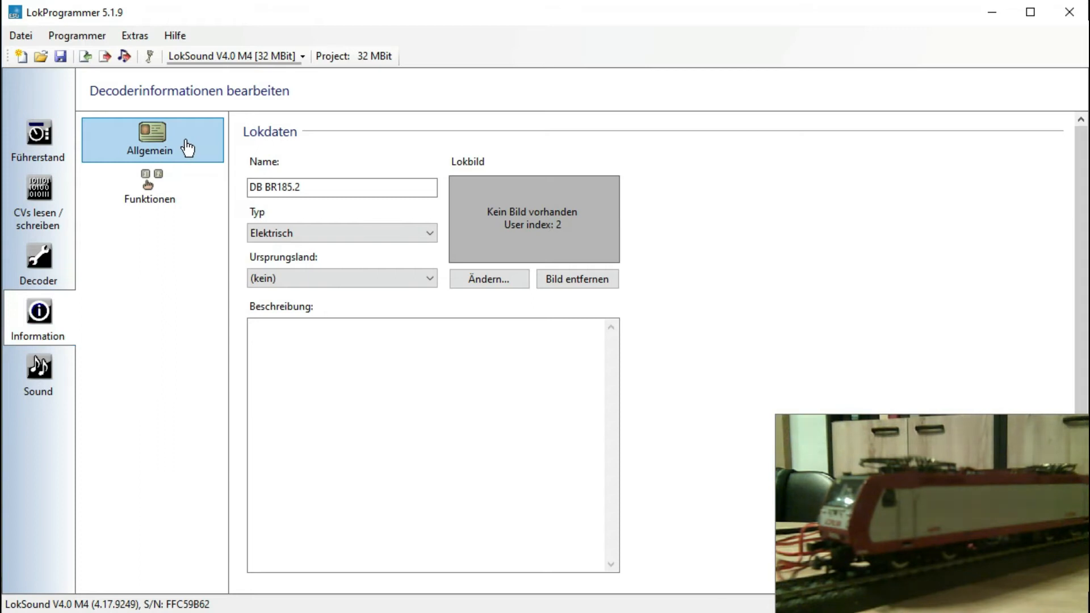
pyautogui.click(354, 190)
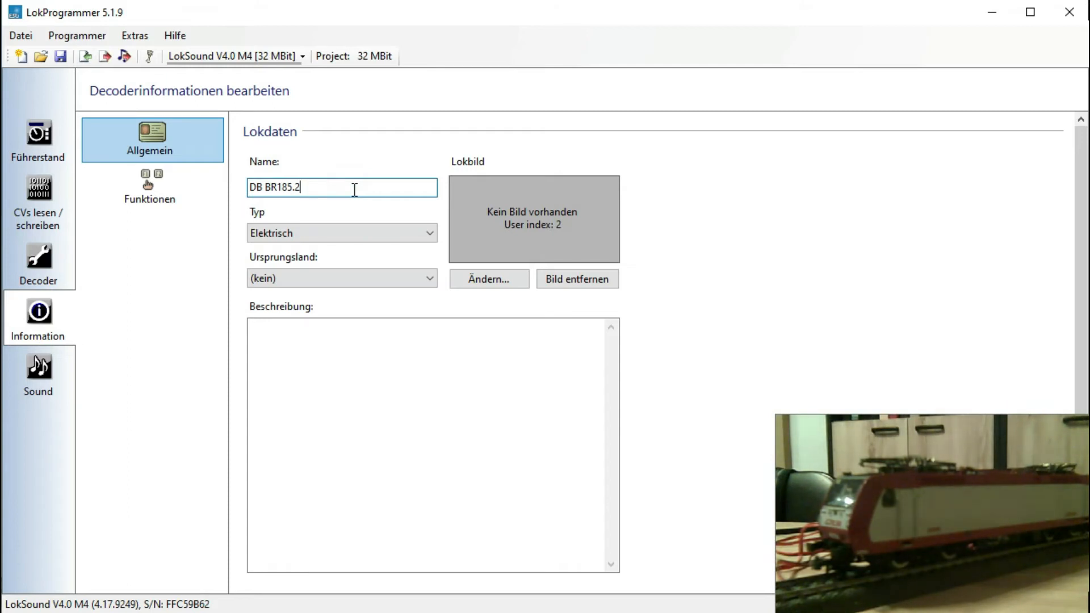
pyautogui.moveTo(350, 189); pyautogui.dragTo(243, 186)
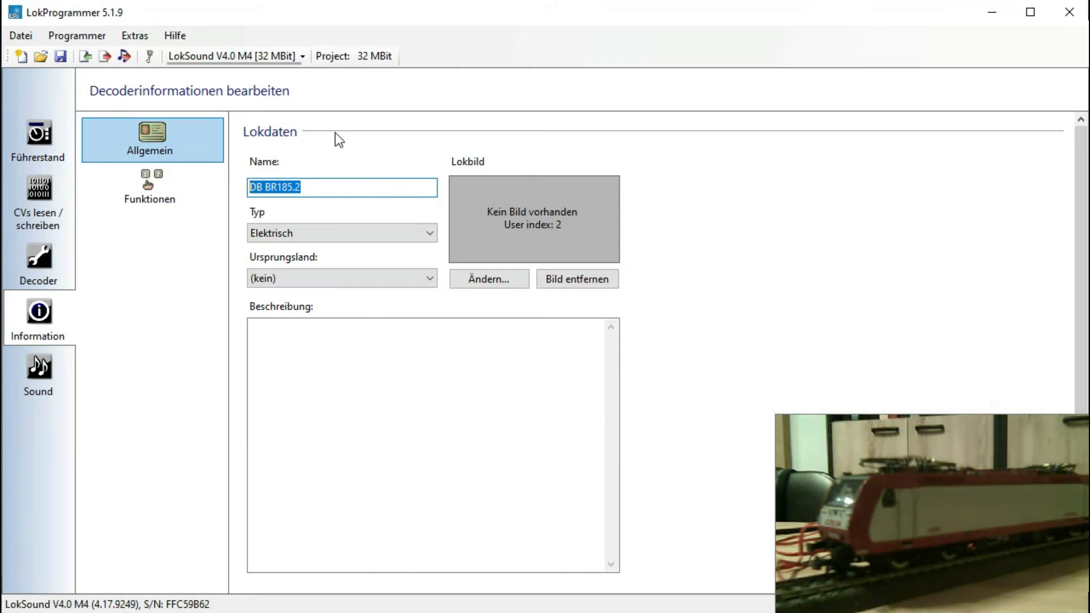
pyautogui.write('4006 ')
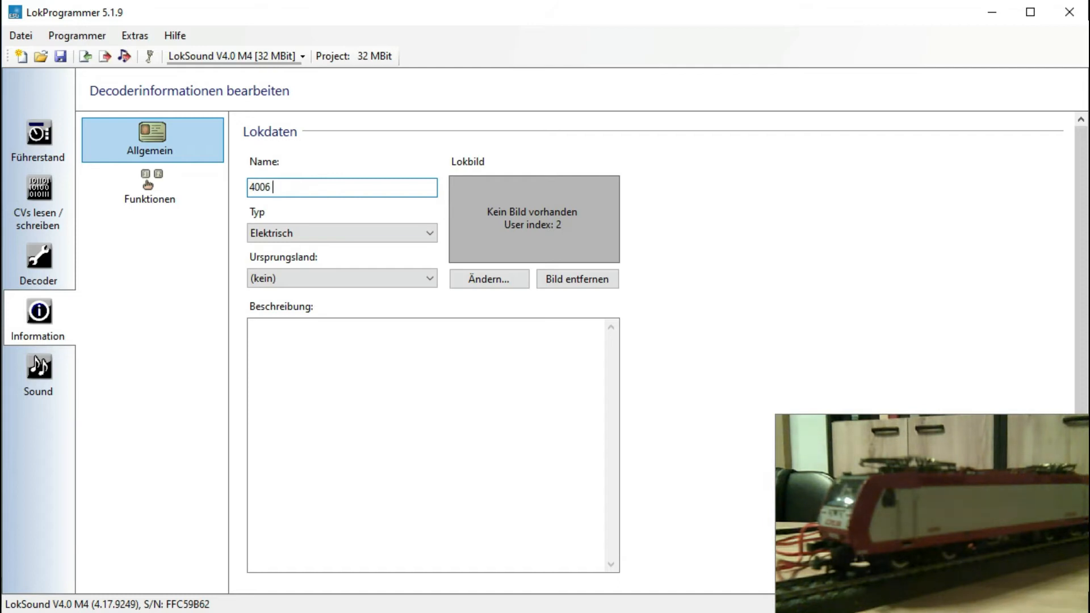
pyautogui.write('CFL')
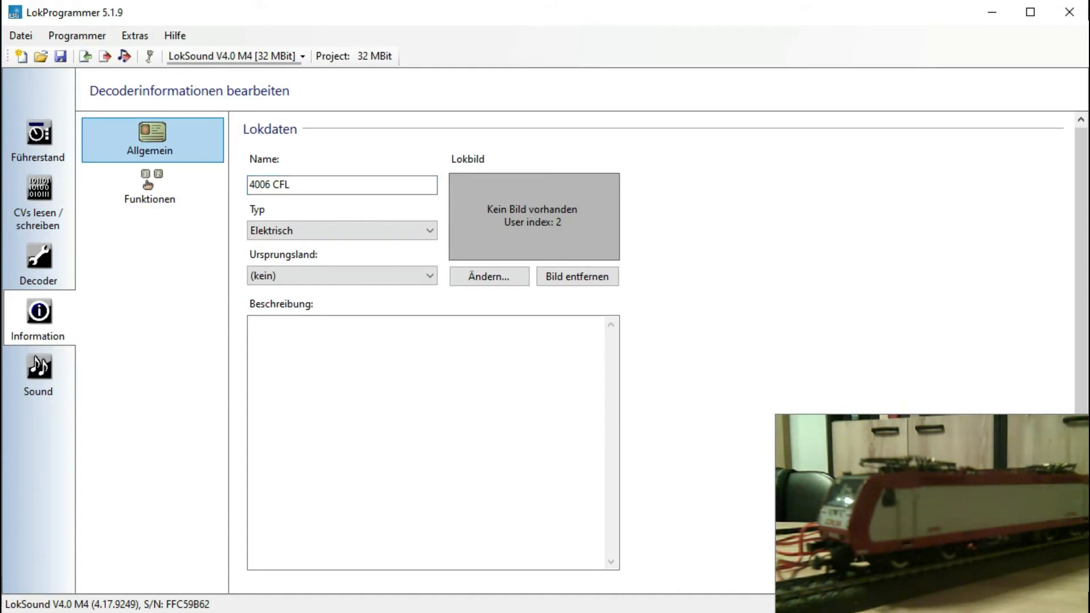
# Assign the station announcement icon (Bahnhofsdurchsage) to function F1 in the decoder's function list
pyautogui.click(150, 188)
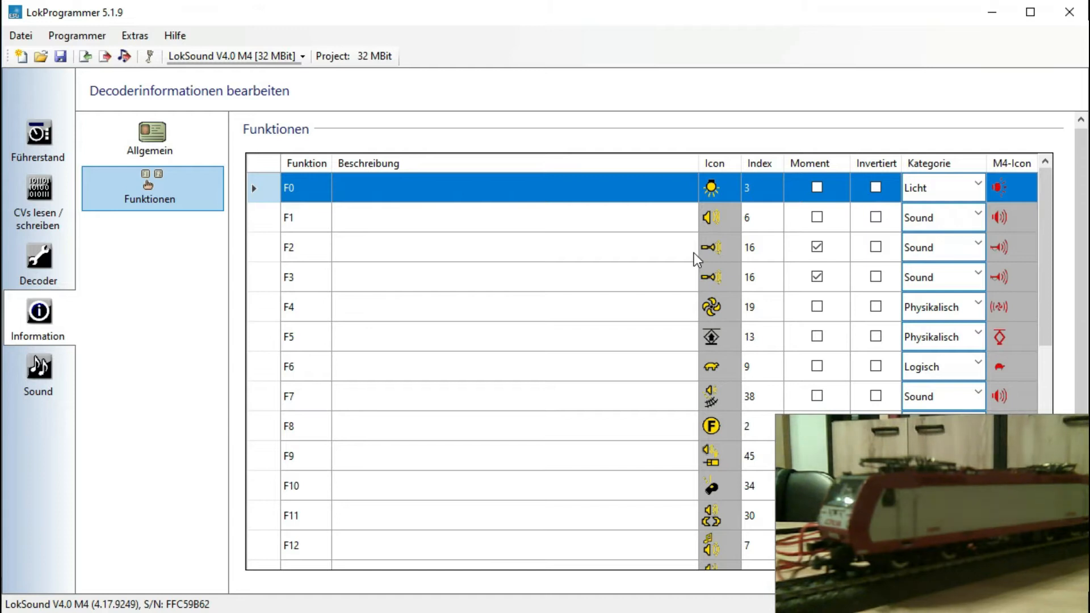
pyautogui.click(723, 219)
pyautogui.click(725, 219)
pyautogui.click(733, 219)
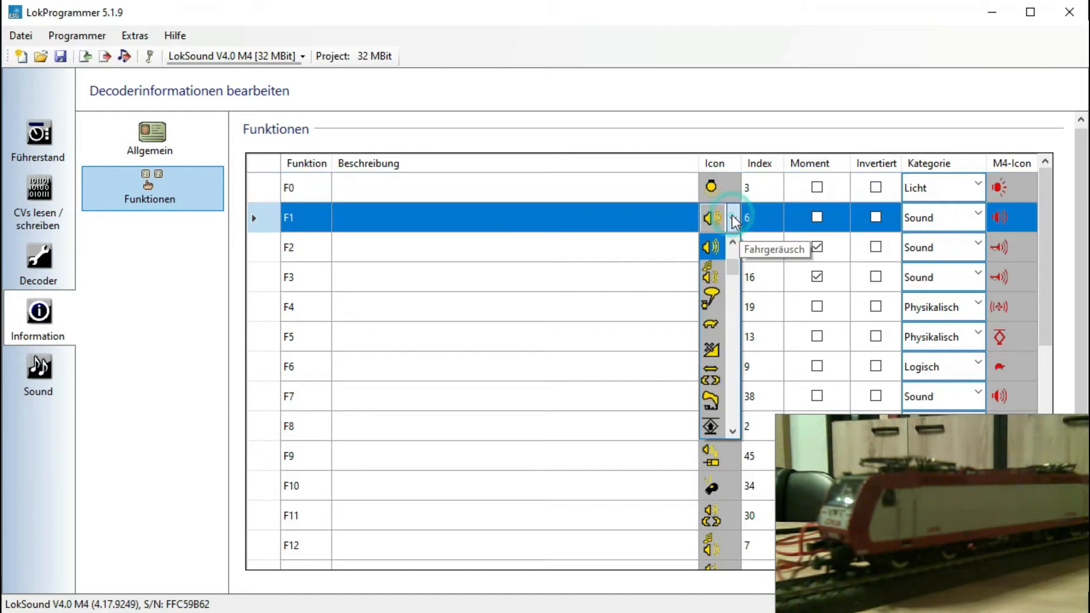
pyautogui.click(718, 299)
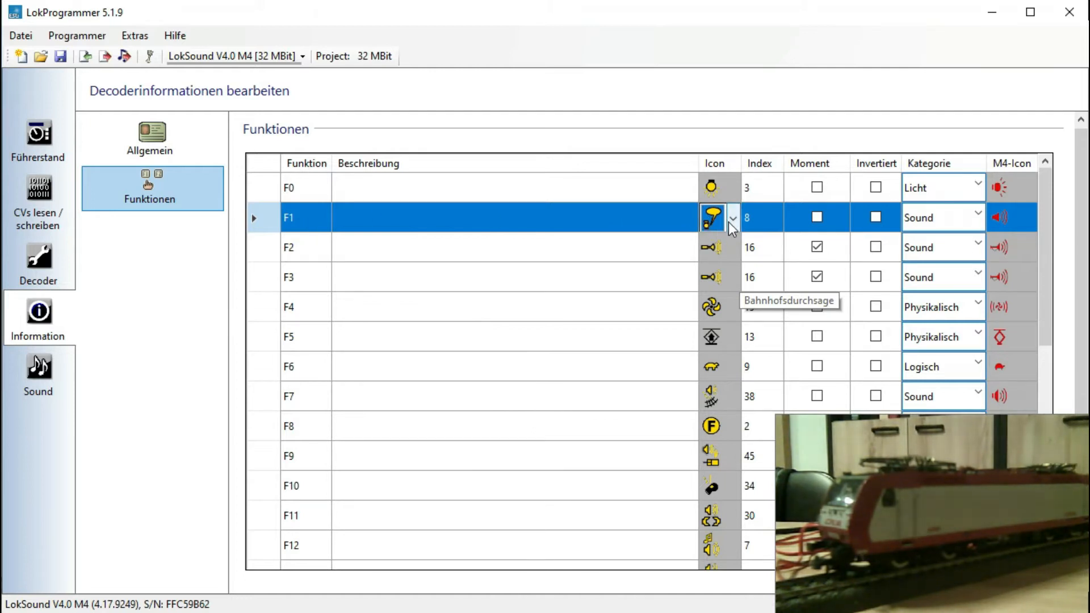
# View the virtual cab's decoder test and read the value of CV 1 from the decoder
pyautogui.click(43, 132)
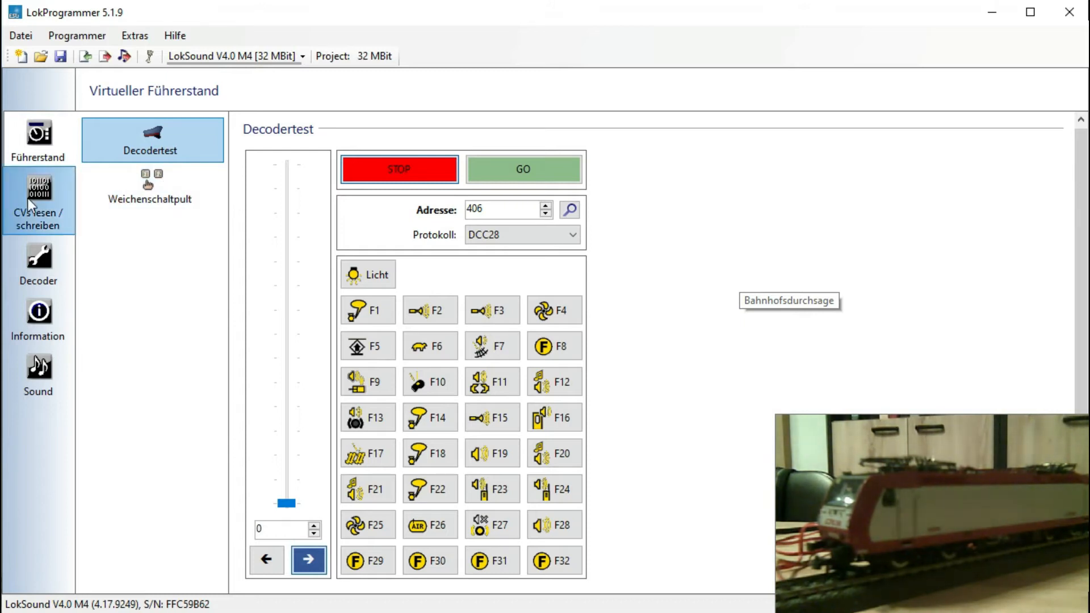
pyautogui.click(56, 186)
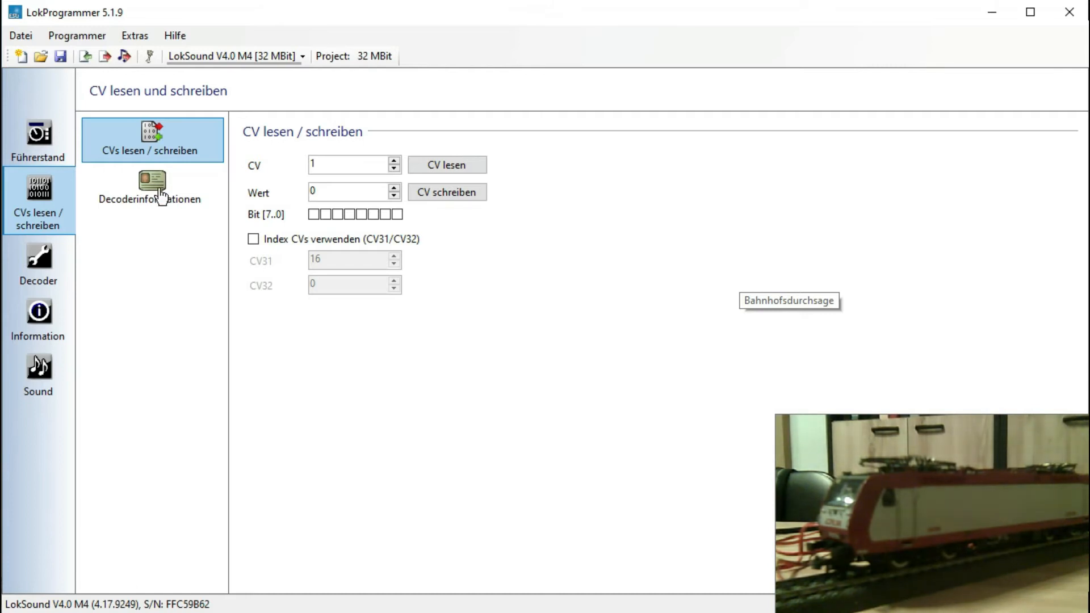
pyautogui.click(473, 164)
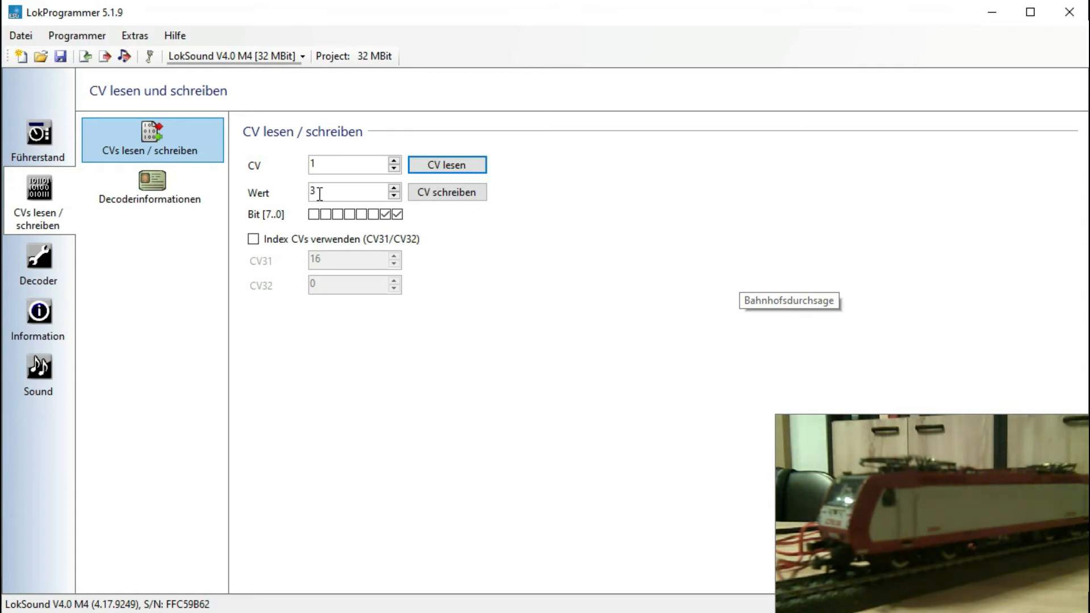
pyautogui.click(50, 207)
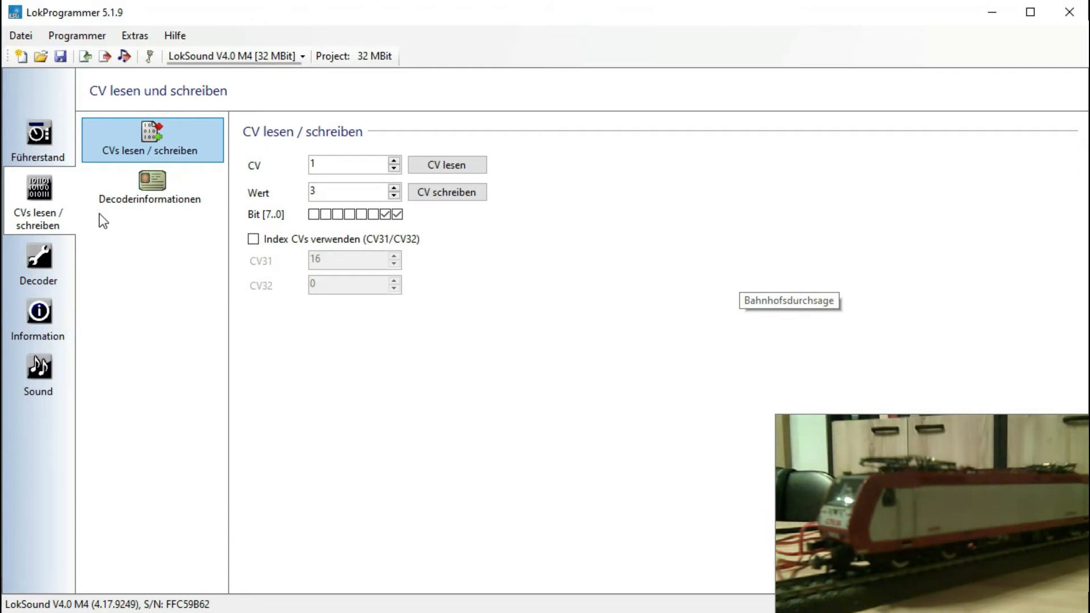
# Read in the decoder information and look at the dialog for writing decoder data without running it
pyautogui.click(213, 204)
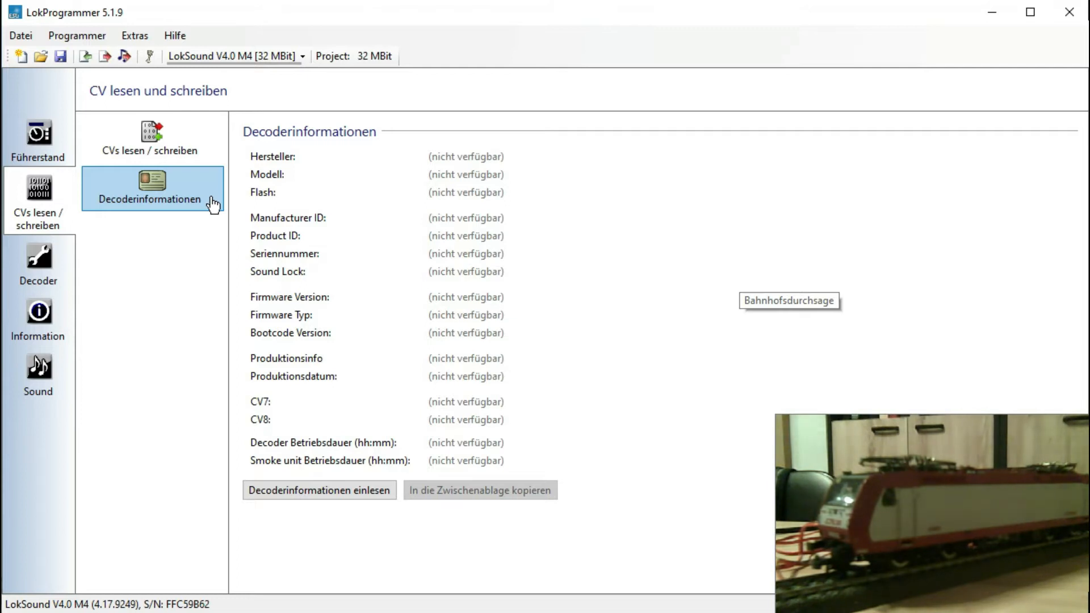
pyautogui.click(365, 492)
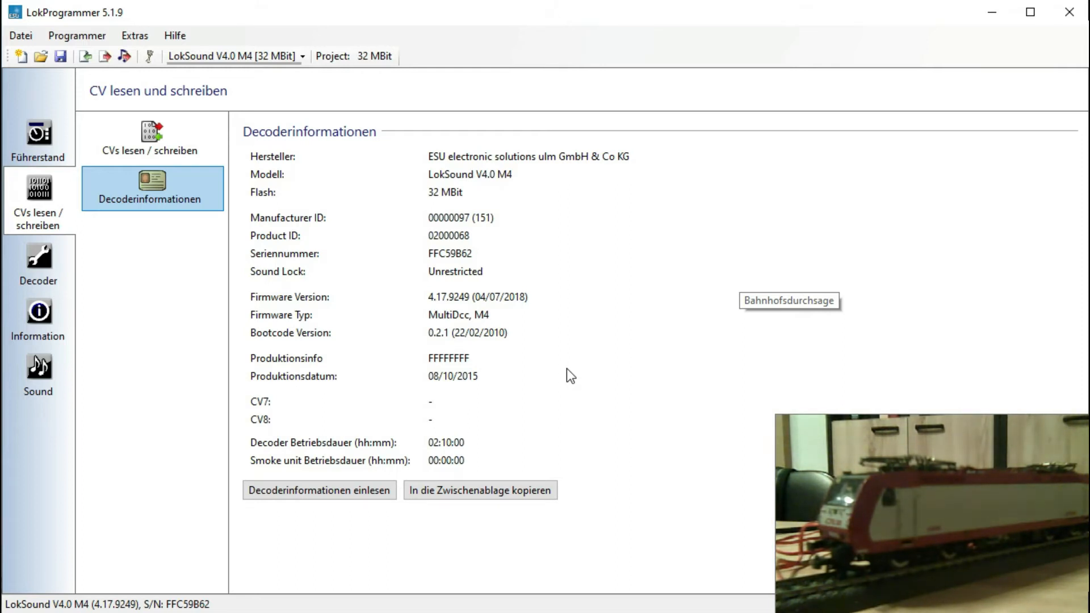
pyautogui.click(105, 56)
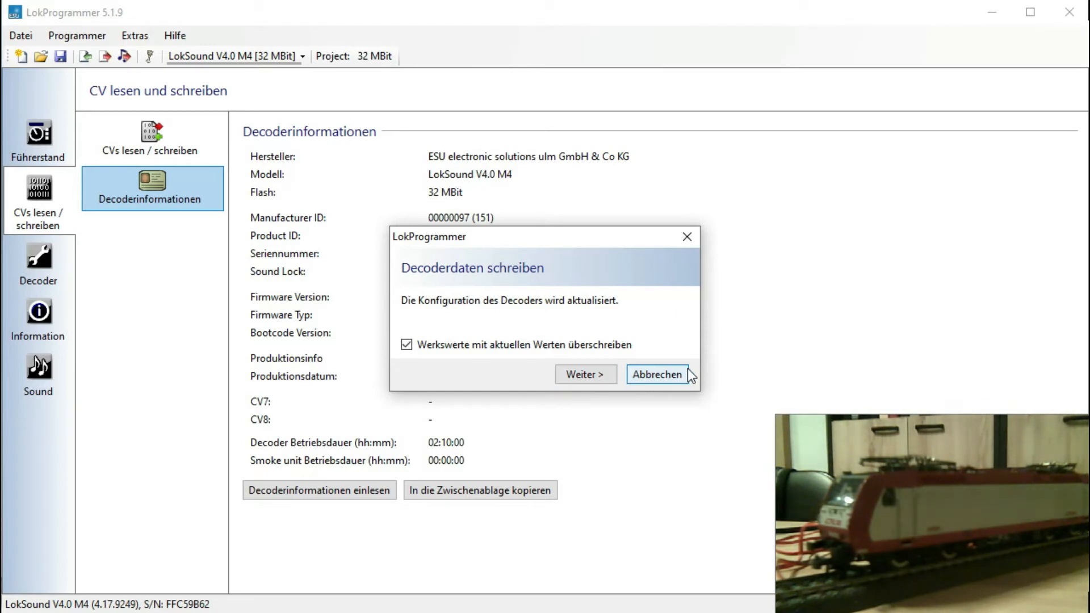
pyautogui.click(696, 237)
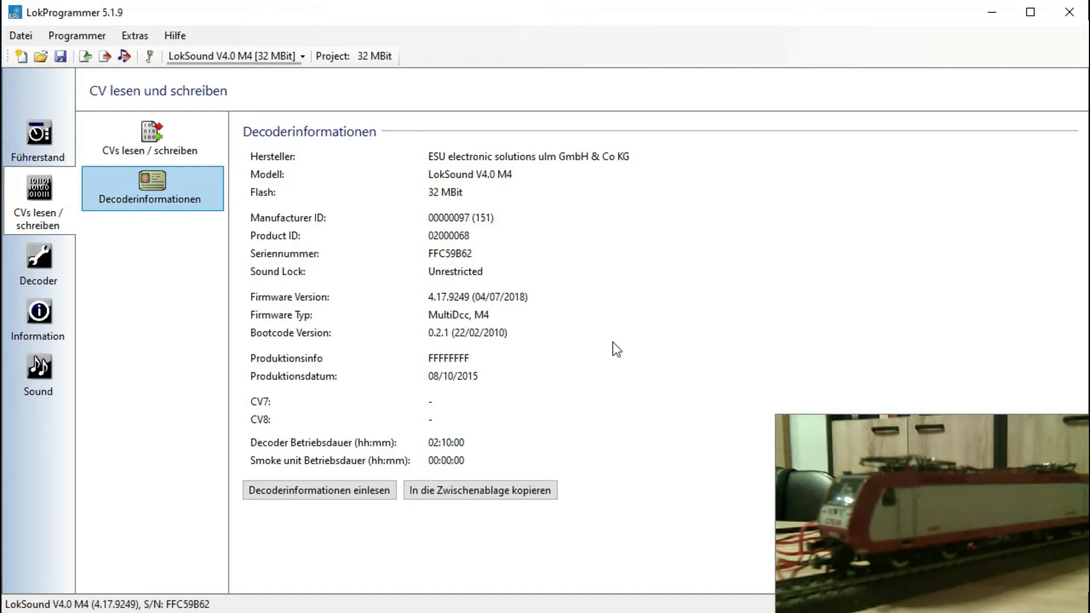
# In the decoder's analog settings, try F2 as an analog-mode function and switch off DC analog mode
pyautogui.click(31, 335)
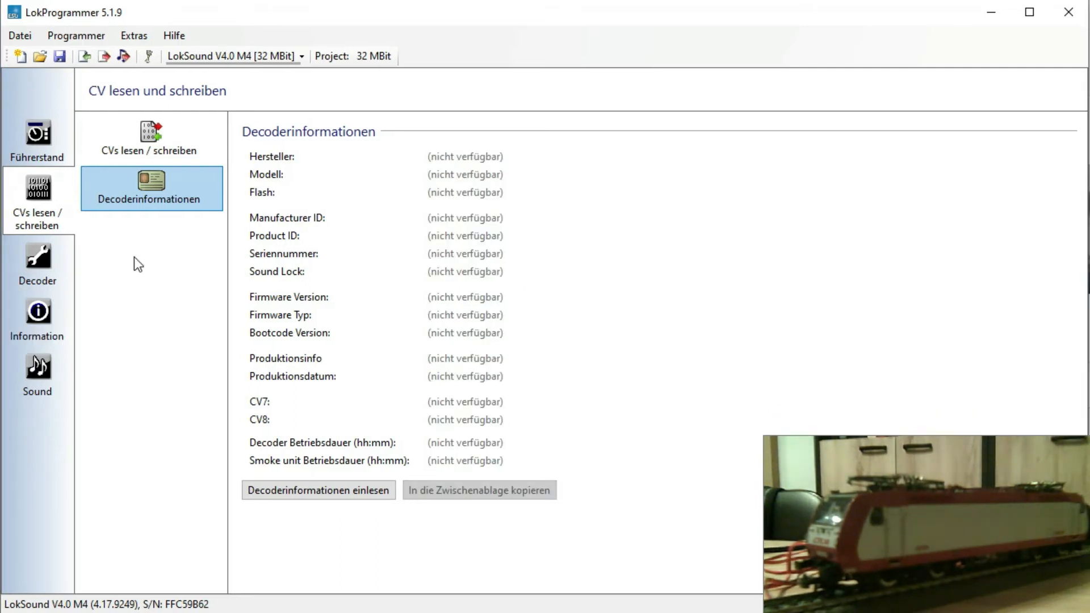
pyautogui.click(59, 267)
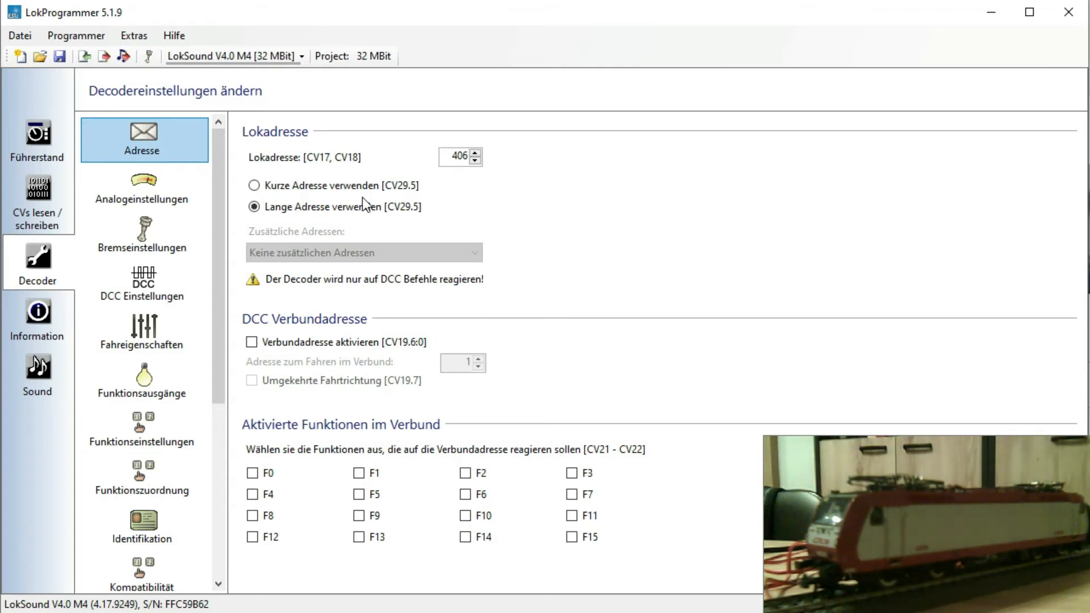
pyautogui.click(187, 190)
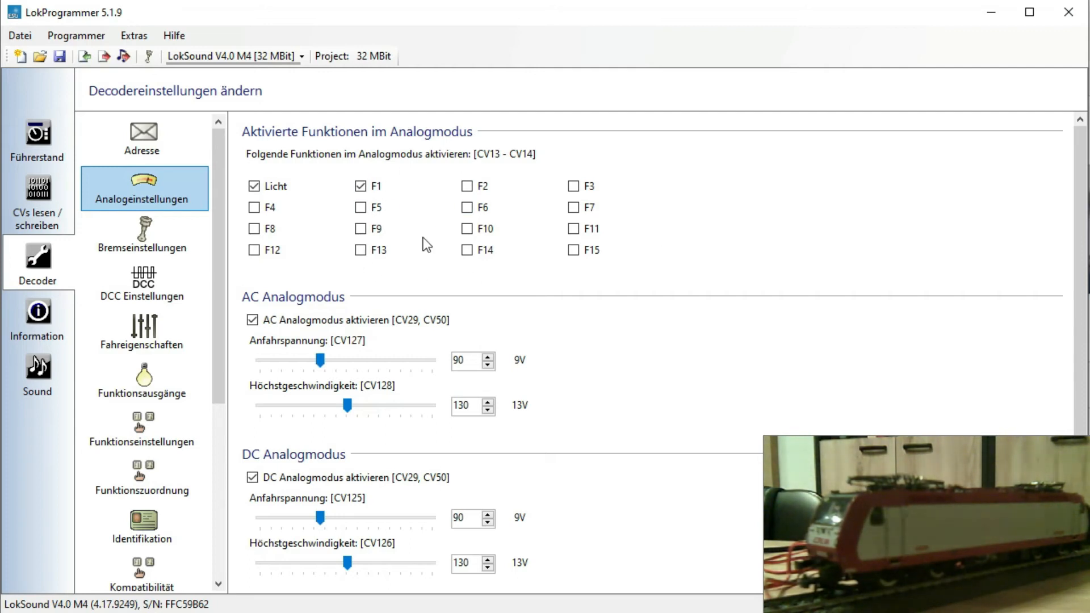
pyautogui.click(466, 186)
pyautogui.click(467, 186)
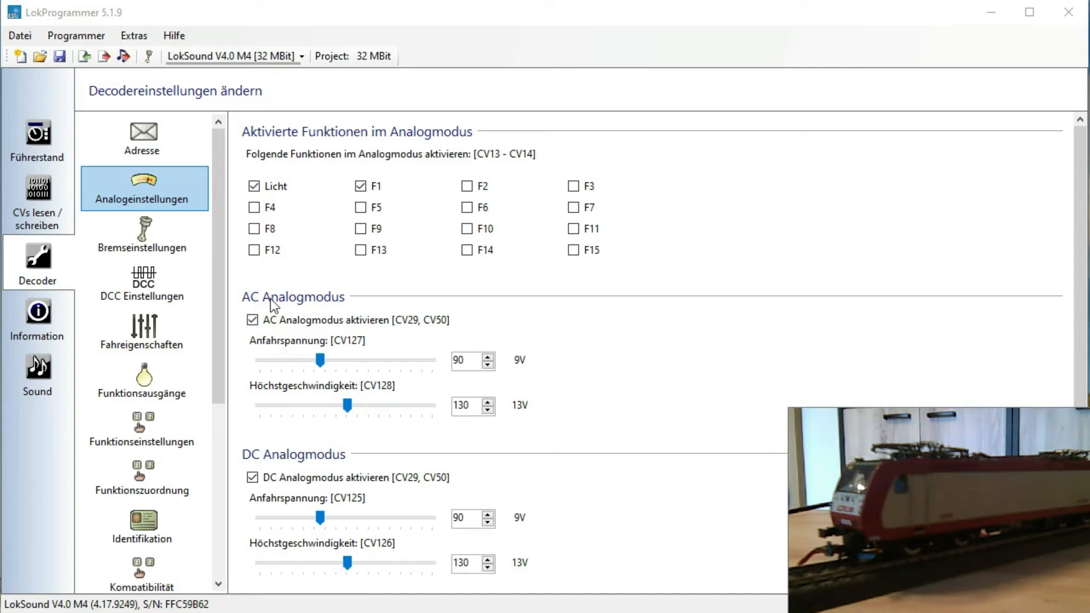
pyautogui.click(252, 477)
# Activate the constant braking distance (CV254) with a length of 10, leaving the separate reverse braking distance off
pyautogui.click(185, 241)
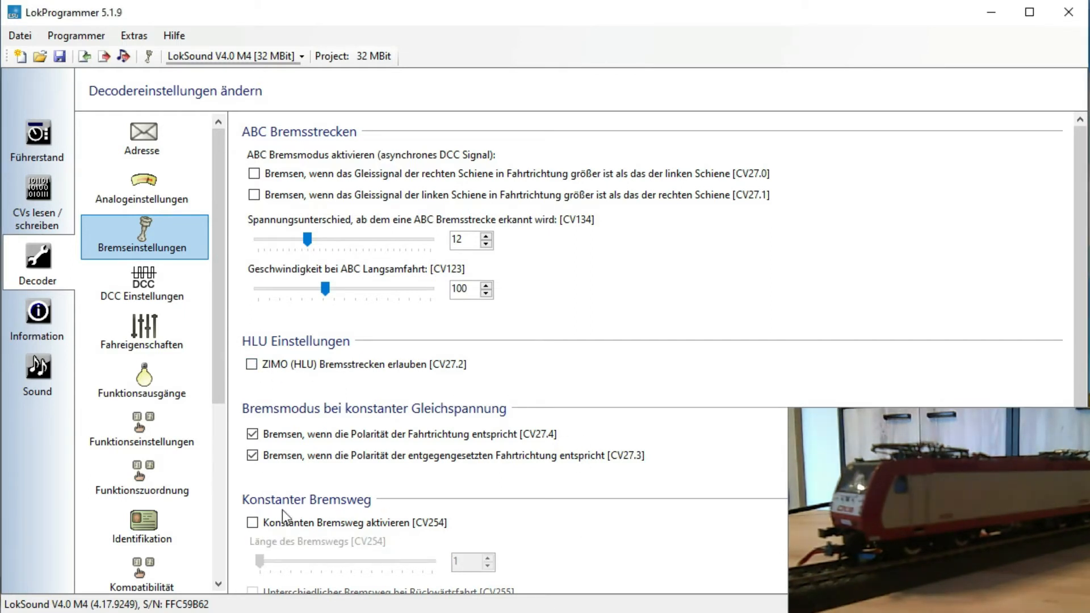
pyautogui.scroll(-3, 282, 509)
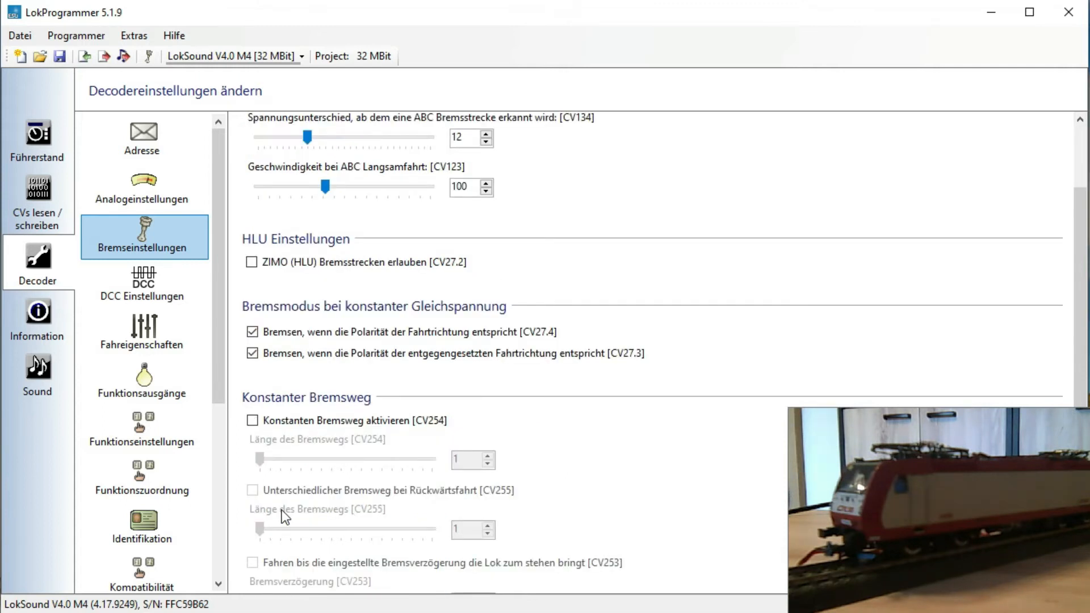
pyautogui.click(252, 420)
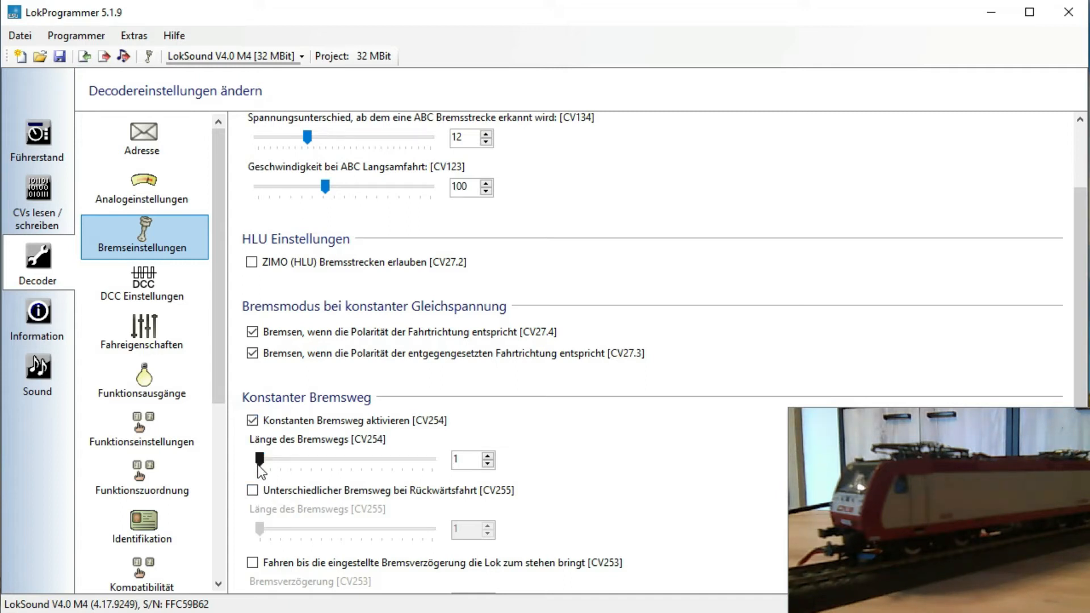
pyautogui.moveTo(262, 465); pyautogui.dragTo(267, 466)
pyautogui.click(487, 455)
pyautogui.click(488, 455)
pyautogui.click(488, 455)
pyautogui.click(253, 490)
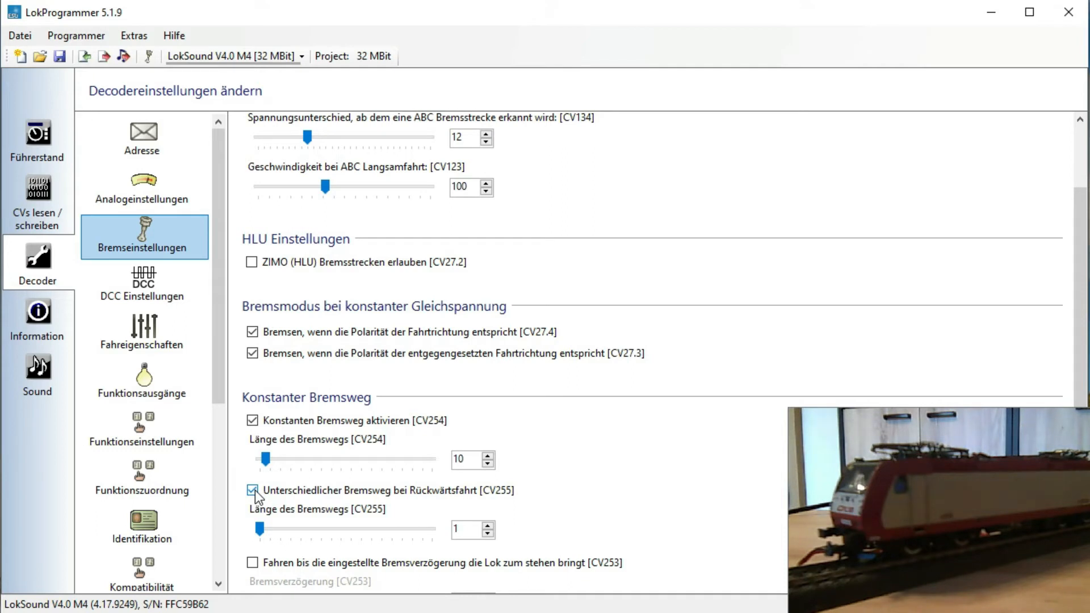
pyautogui.click(253, 491)
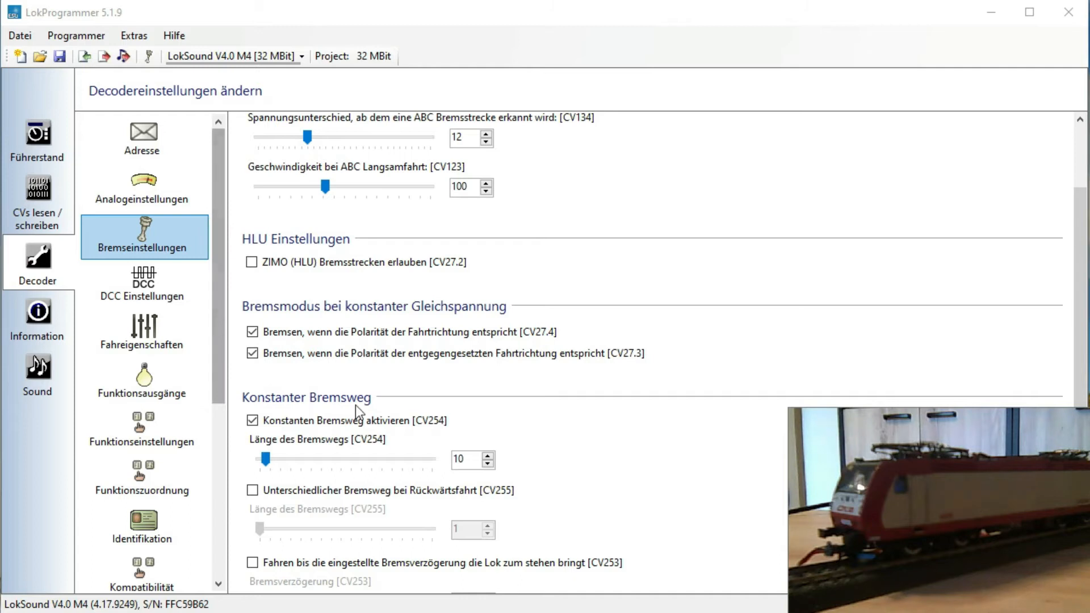
# Examine the DCC settings and the driving characteristics, including acceleration, trim, Power Pack and stopping behaviour
pyautogui.click(143, 282)
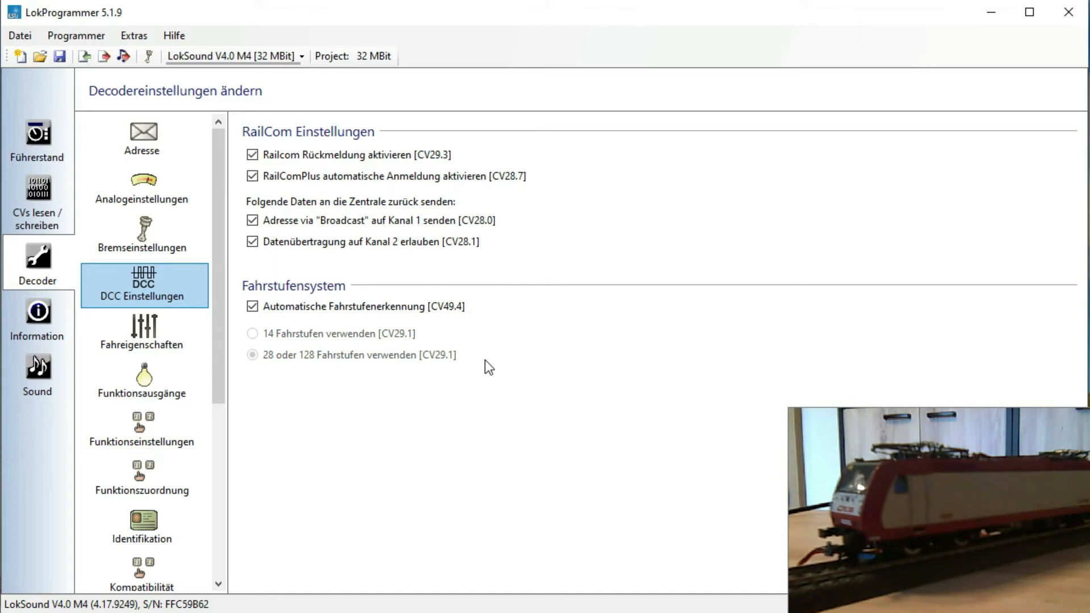
pyautogui.click(170, 329)
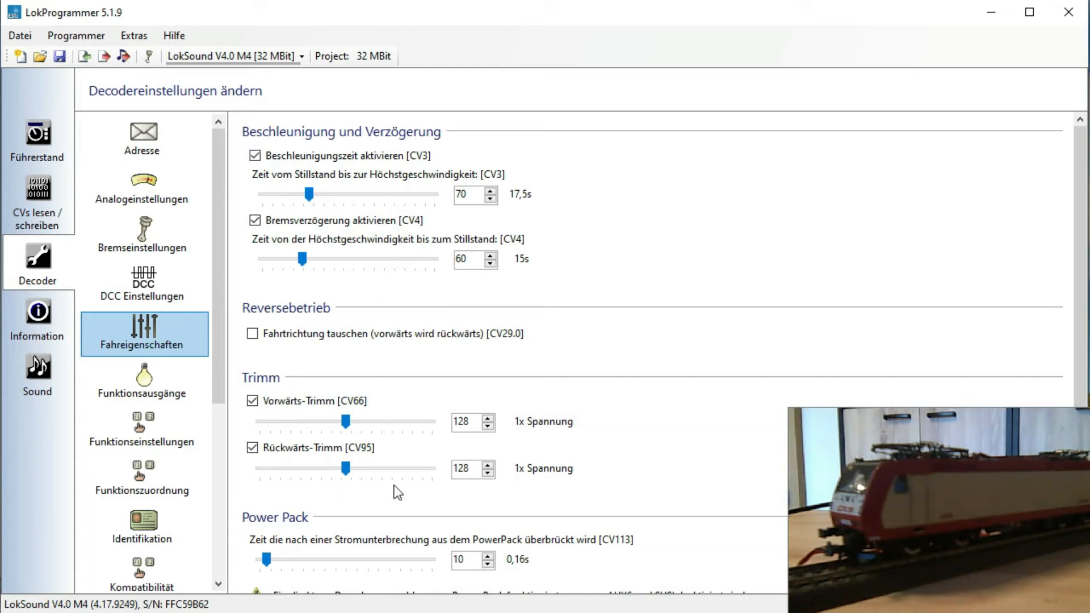
pyautogui.scroll(-3, 380, 496)
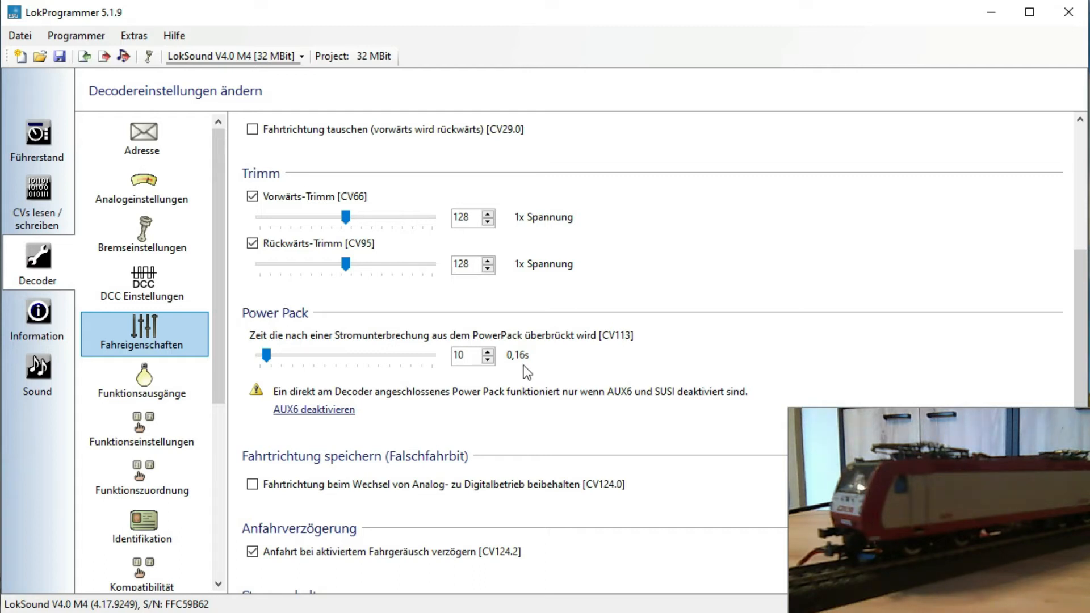
pyautogui.scroll(1, 527, 372)
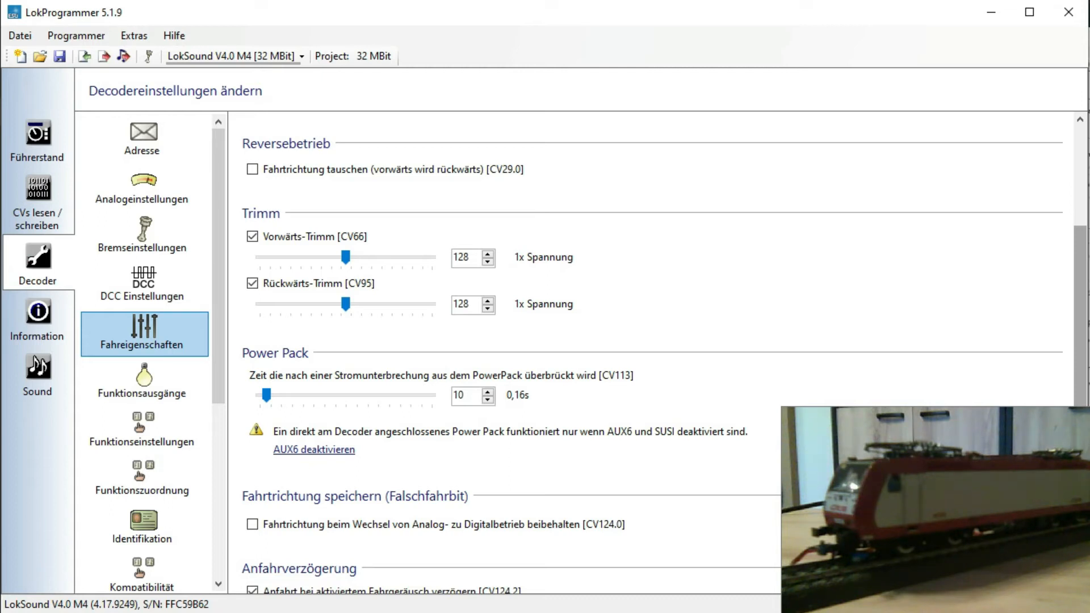
pyautogui.scroll(-3, 684, 488)
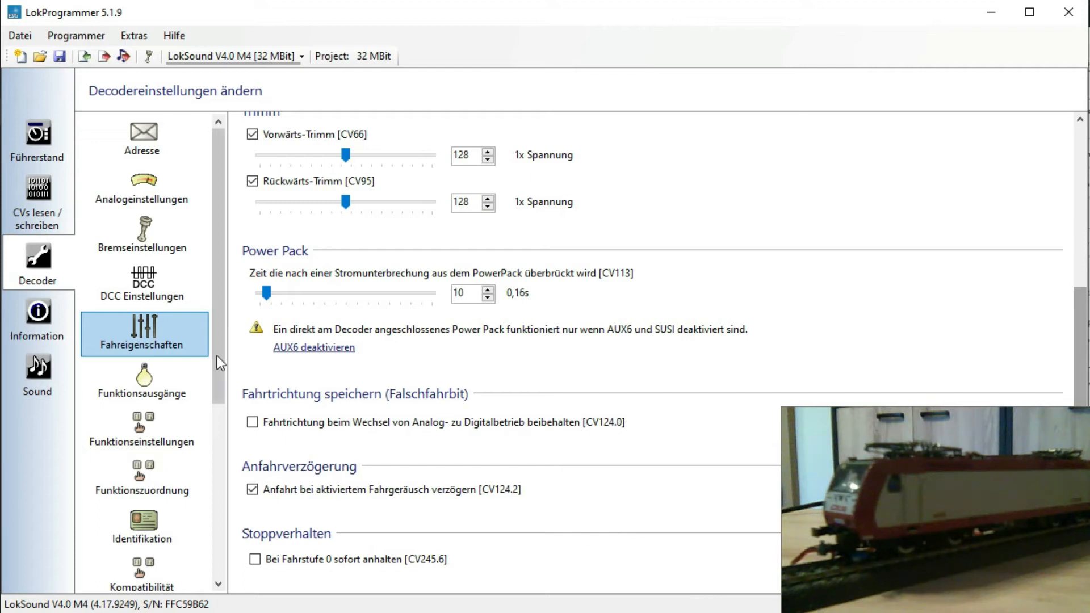
# Set the effect mode of the function output Licht vorne [1] to (Deaktiviert)
pyautogui.click(167, 386)
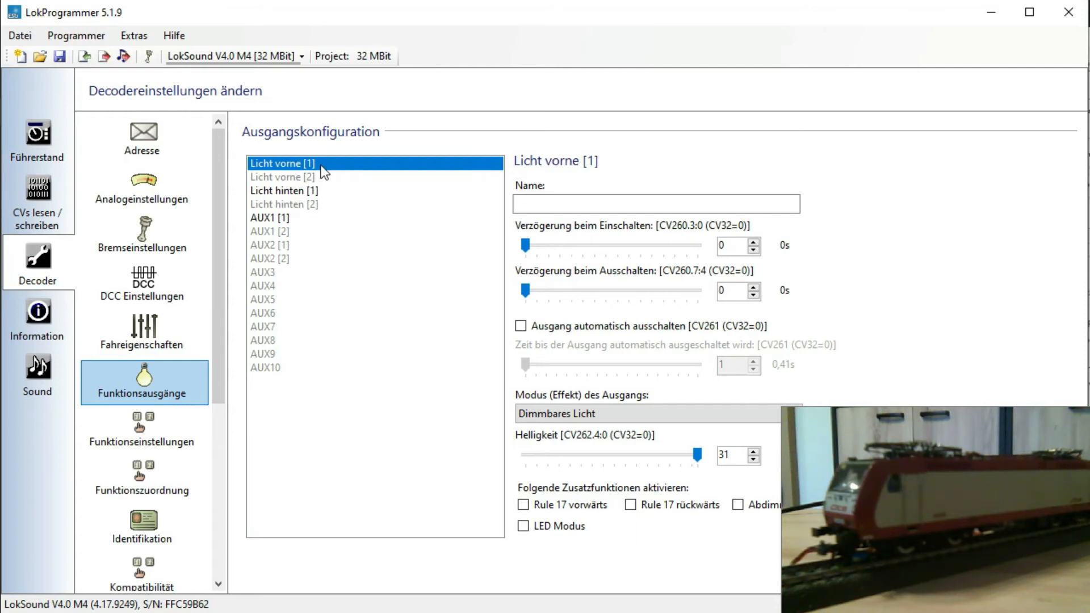
pyautogui.click(832, 416)
pyautogui.moveTo(857, 435); pyautogui.dragTo(869, 468)
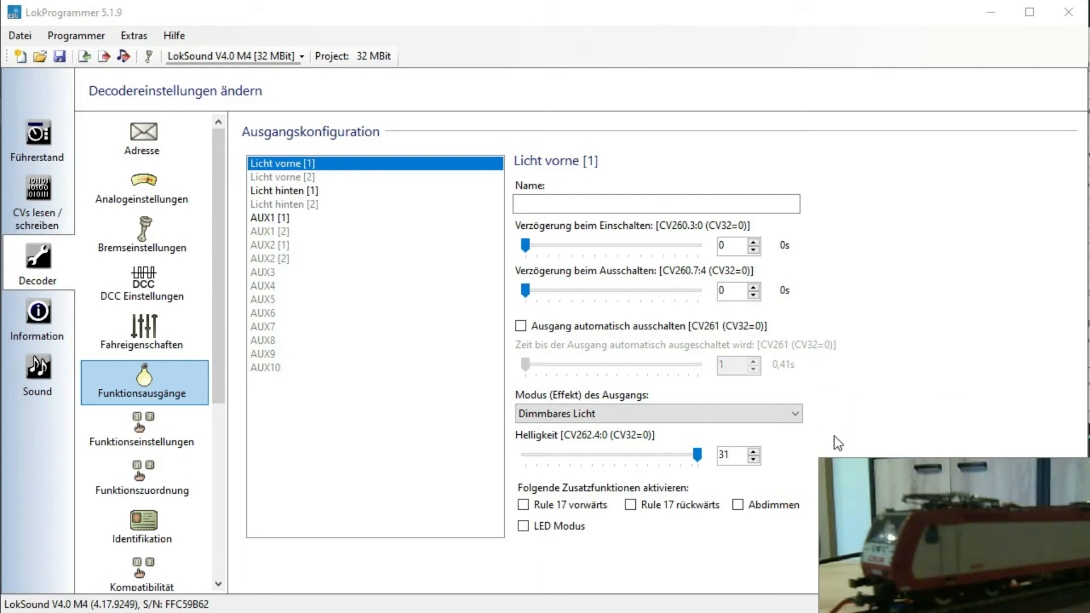
pyautogui.click(795, 414)
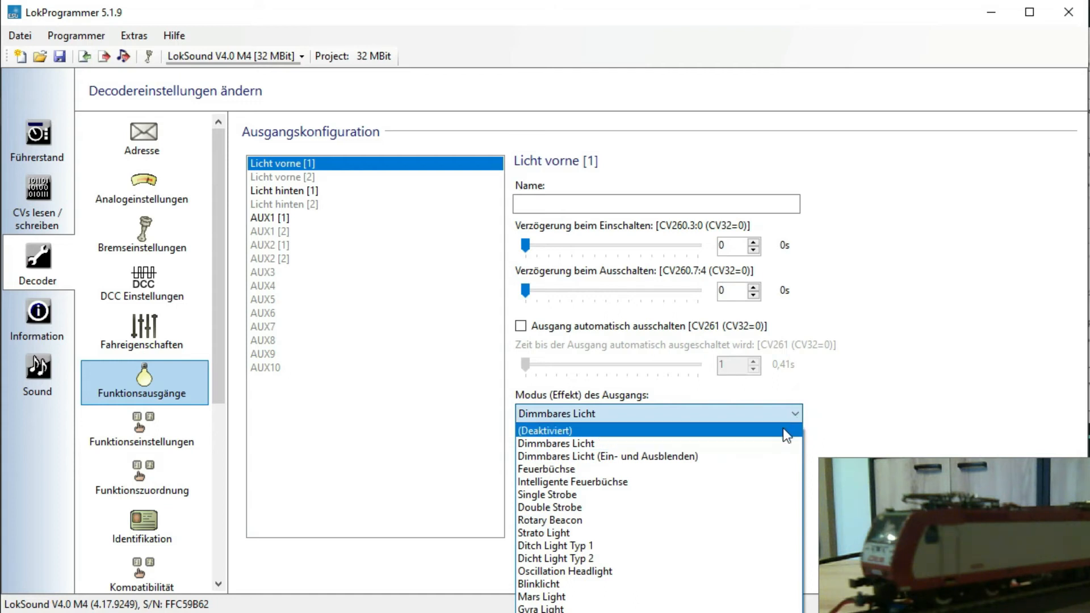
pyautogui.click(782, 429)
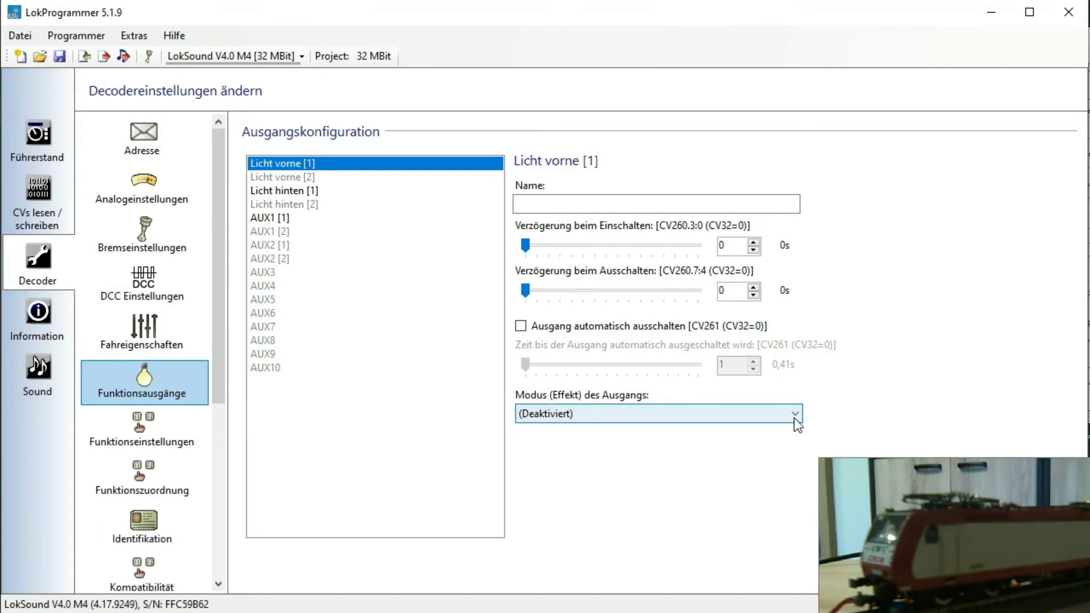
# Set the effect mode of Licht vorne [1] to Dimmbares Licht and reduce its brightness to 16
pyautogui.click(795, 419)
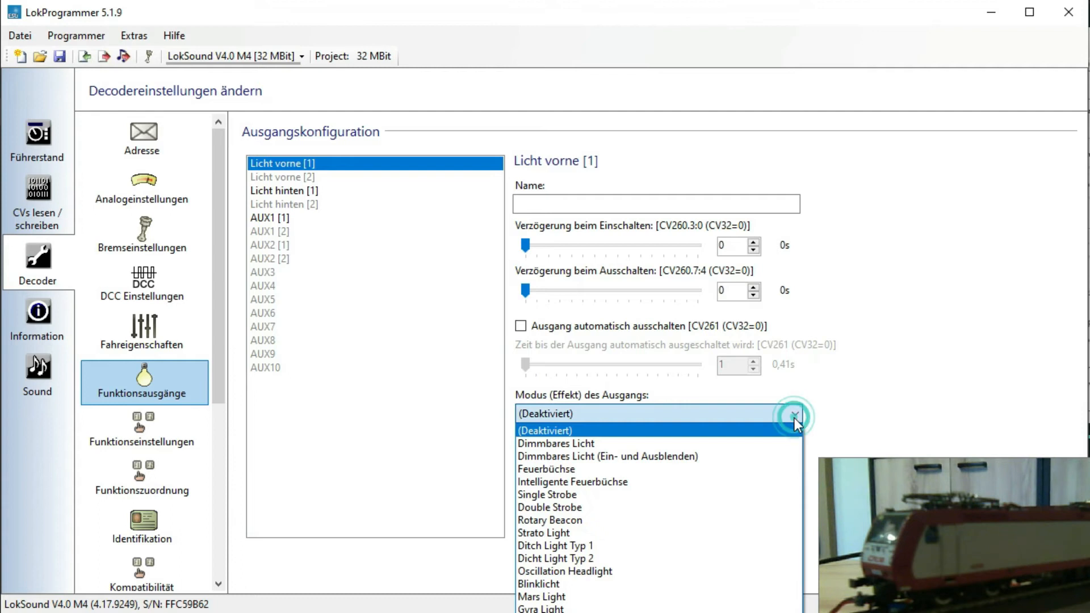
pyautogui.click(757, 447)
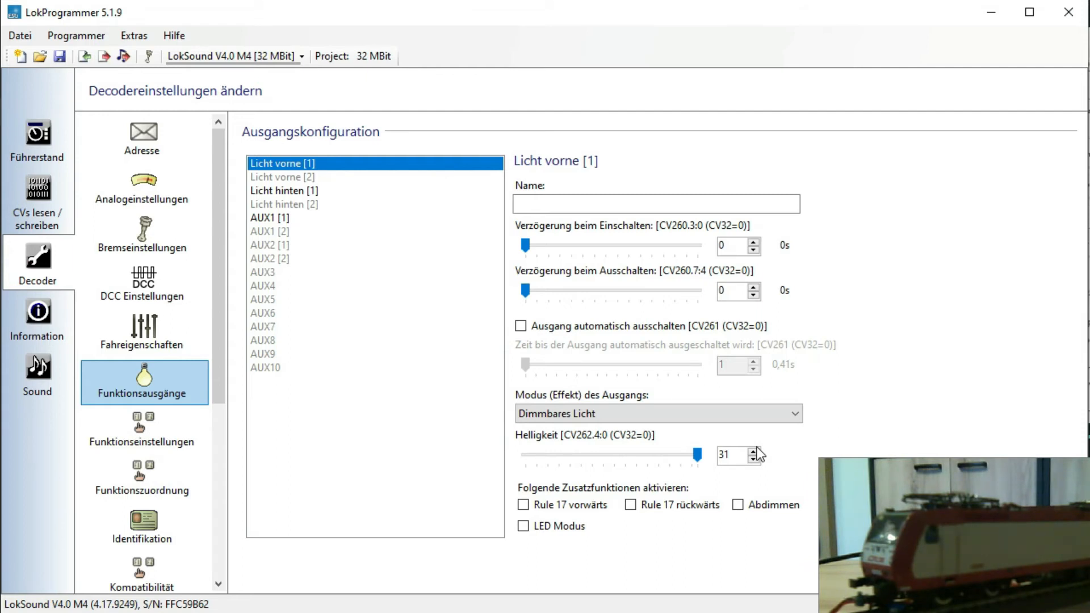
pyautogui.click(794, 413)
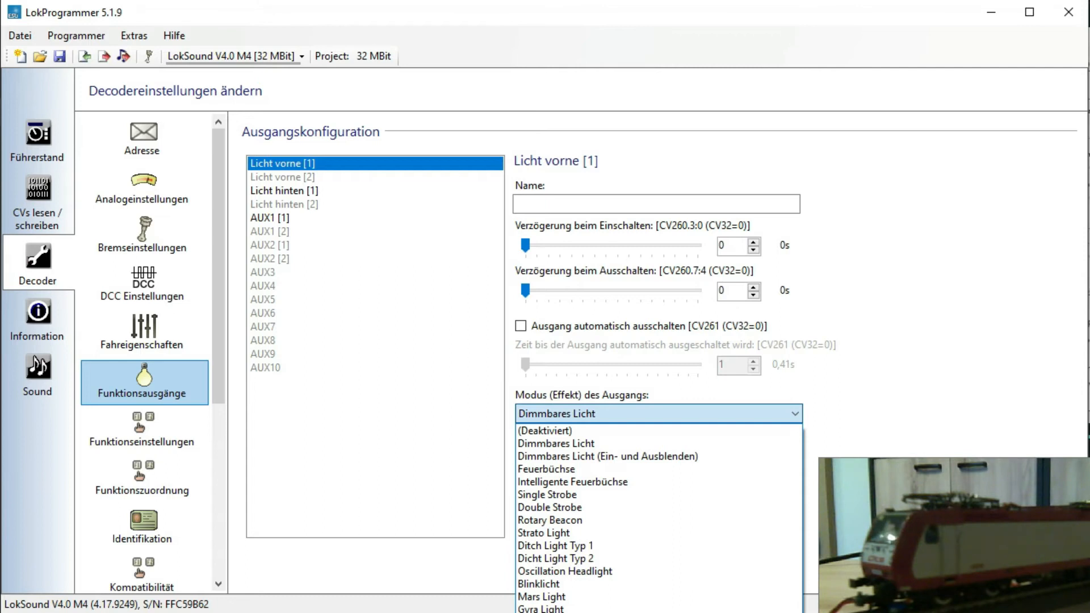
pyautogui.click(553, 443)
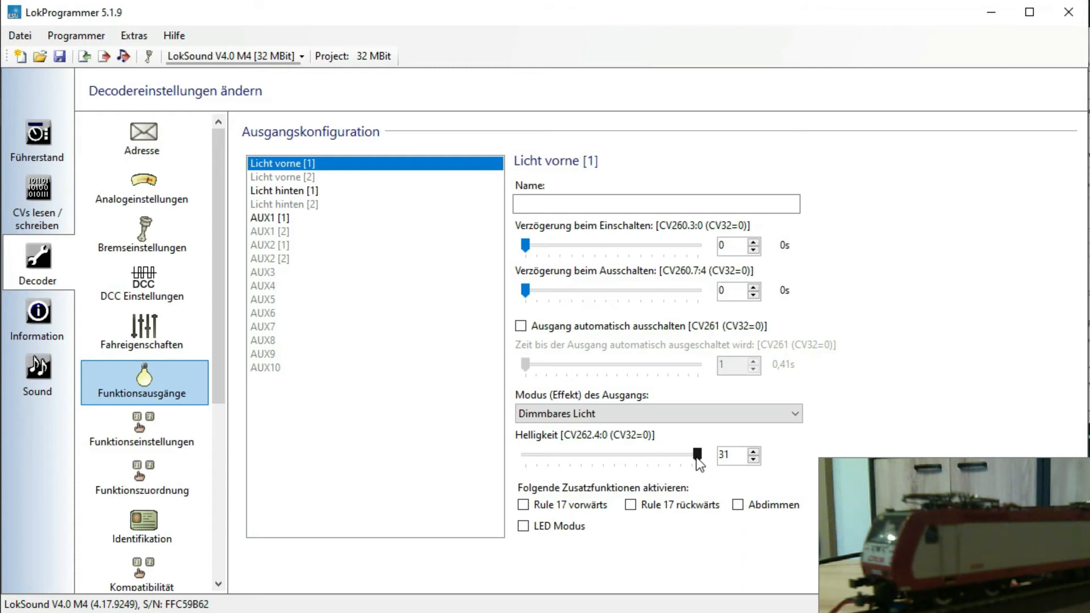
pyautogui.moveTo(696, 457); pyautogui.dragTo(613, 458)
# Set Licht vorne [1] to Dimmbares Licht (Ein- und Ausblenden) with brightness 31 and write the data to the decoder, overwriting the factory values
pyautogui.click(792, 414)
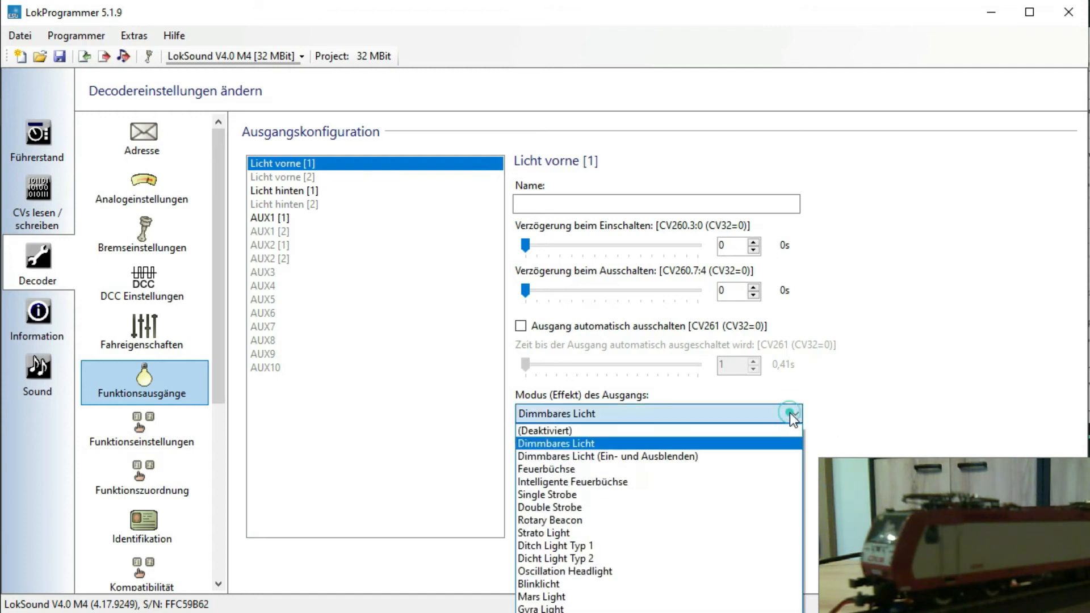
pyautogui.click(695, 462)
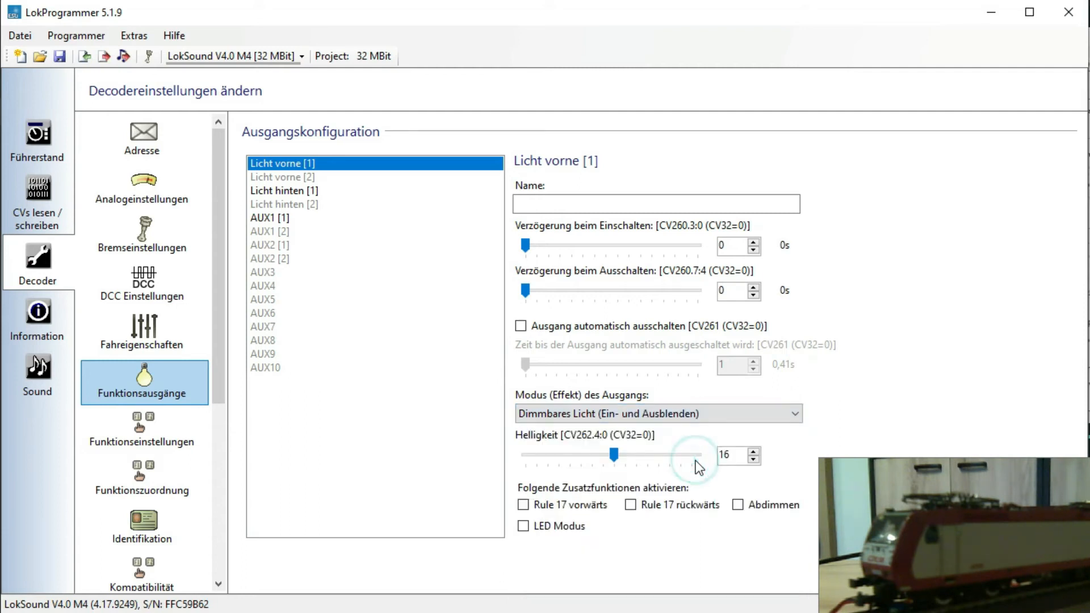
pyautogui.moveTo(612, 457); pyautogui.dragTo(704, 465)
pyautogui.click(105, 57)
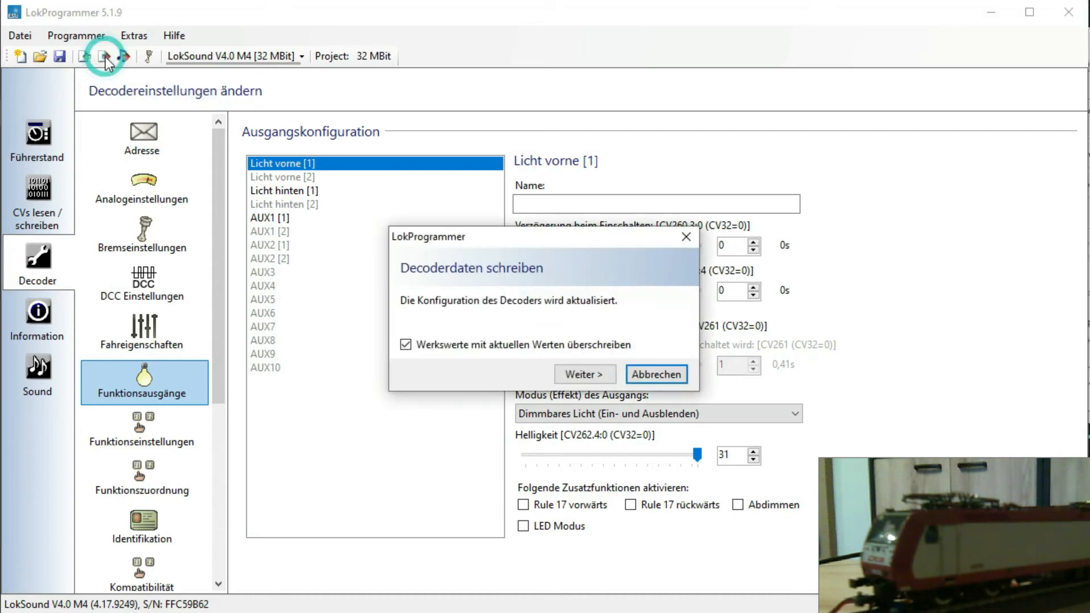
pyautogui.click(575, 375)
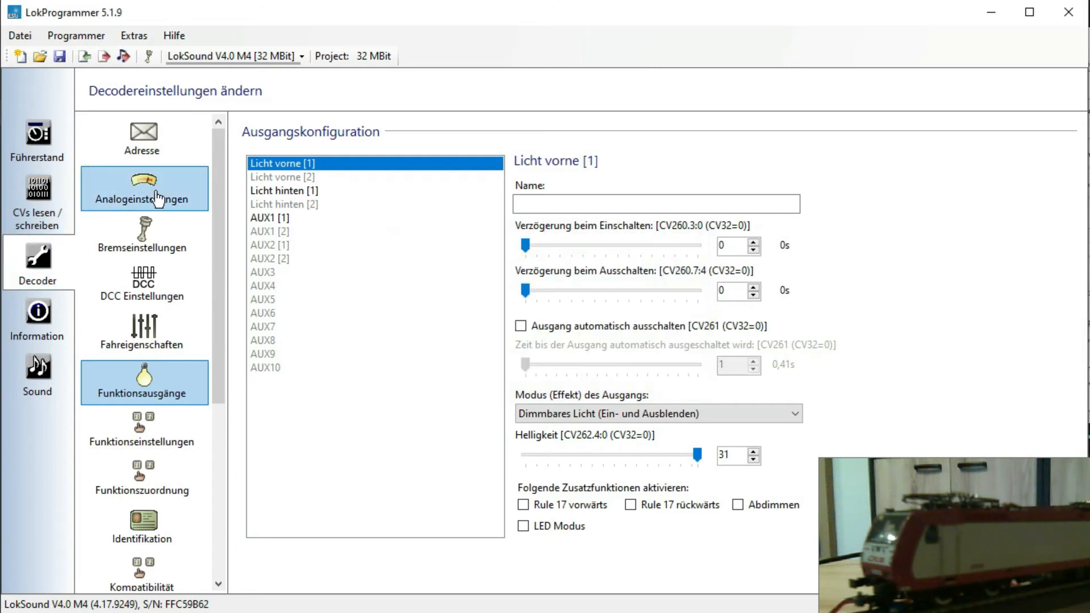
# In the virtual cab, turn on track power for address 406 and test the light by switching it on and off
pyautogui.click(27, 137)
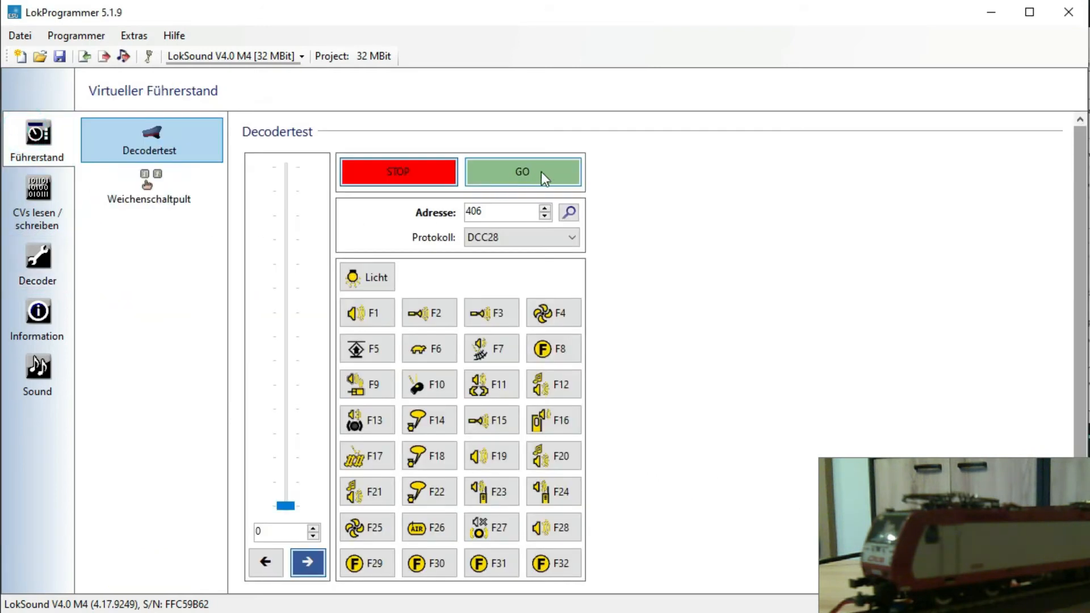
pyautogui.click(546, 169)
pyautogui.click(366, 276)
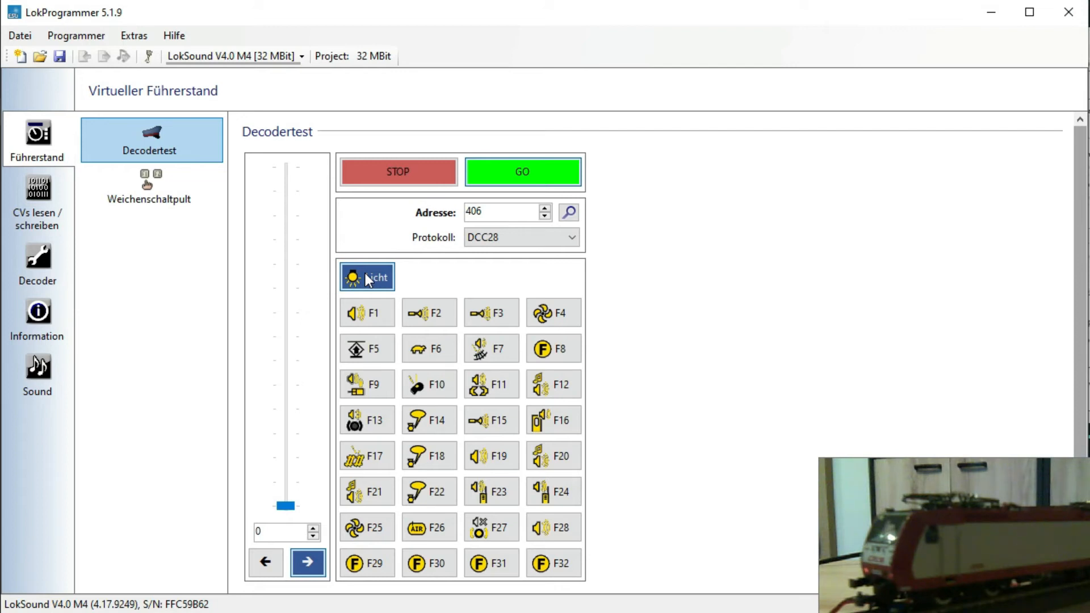
pyautogui.click(366, 274)
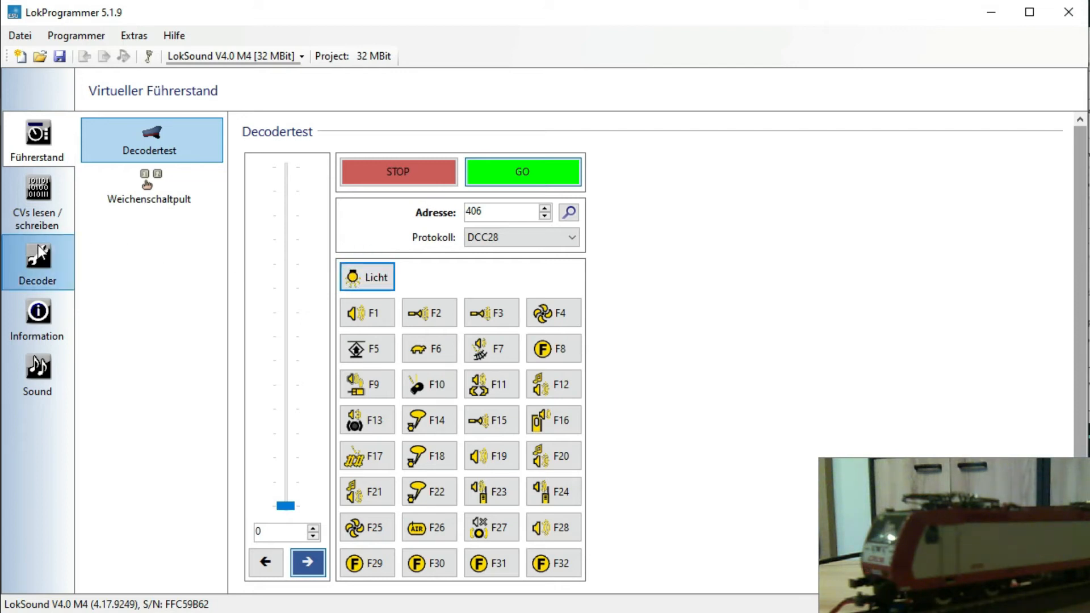
# In the function outputs, set the effect mode of Licht hinten [1] to Dimmbares Licht (Ein- und Ausblenden)
pyautogui.click(53, 268)
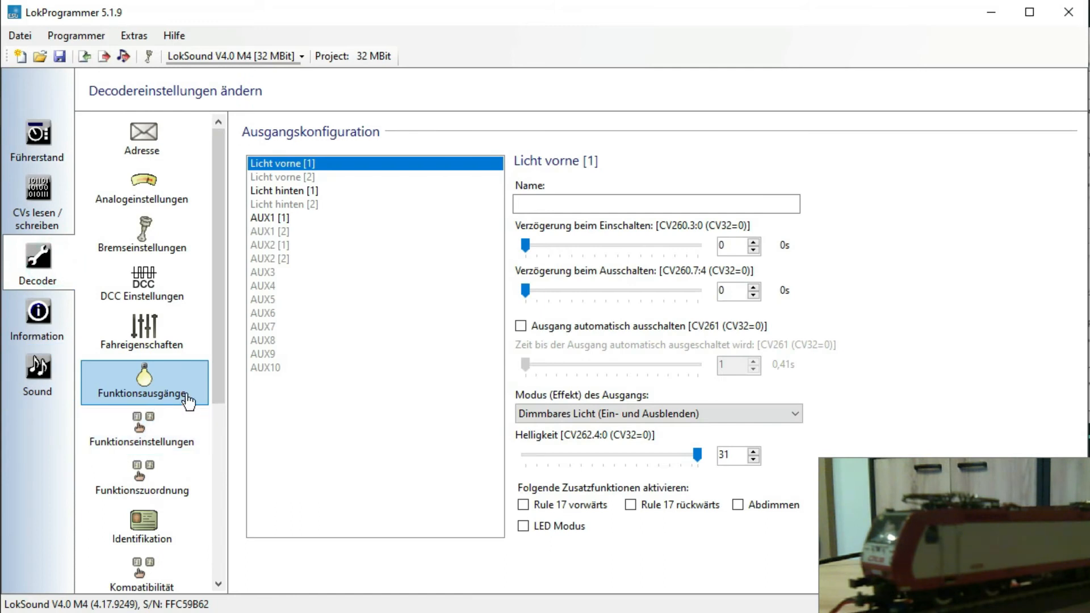
pyautogui.click(294, 189)
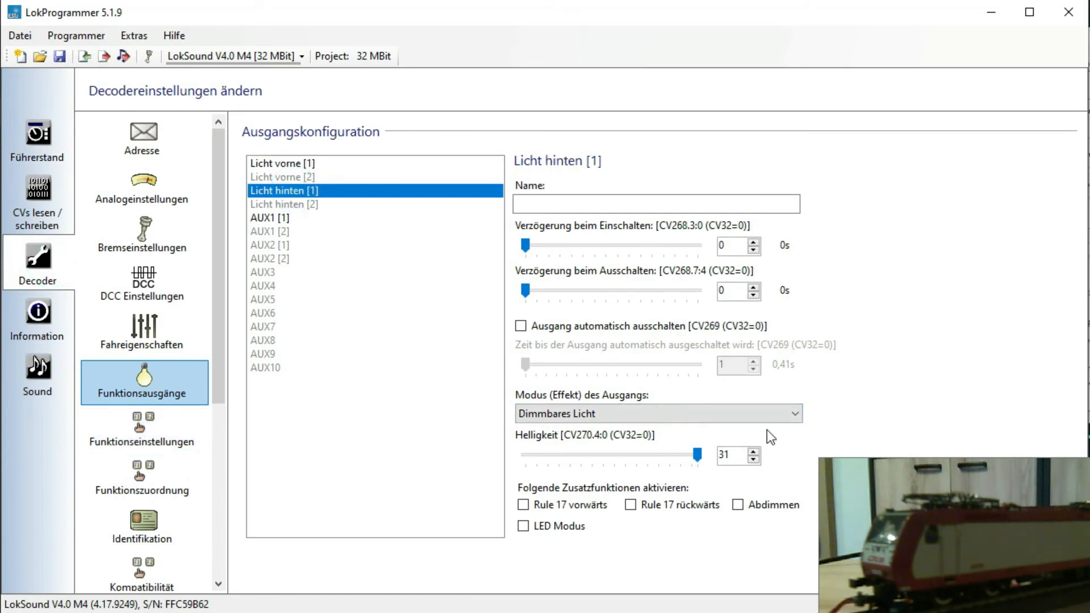
pyautogui.click(790, 419)
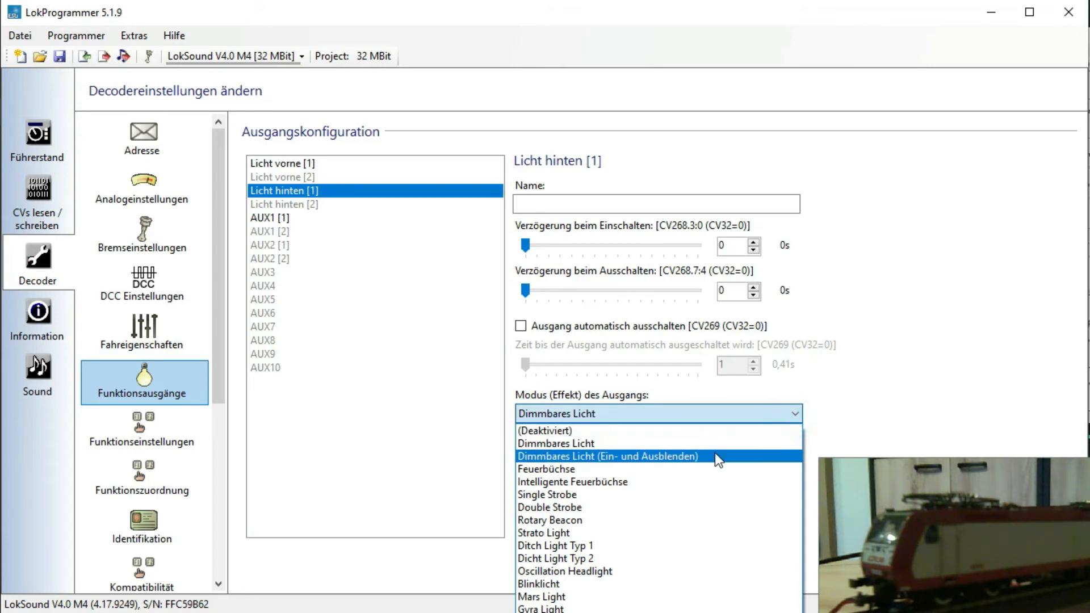
pyautogui.click(714, 452)
# Test the light in the virtual cab with the travel direction set to reverse and back to forward
pyautogui.click(37, 139)
pyautogui.click(359, 287)
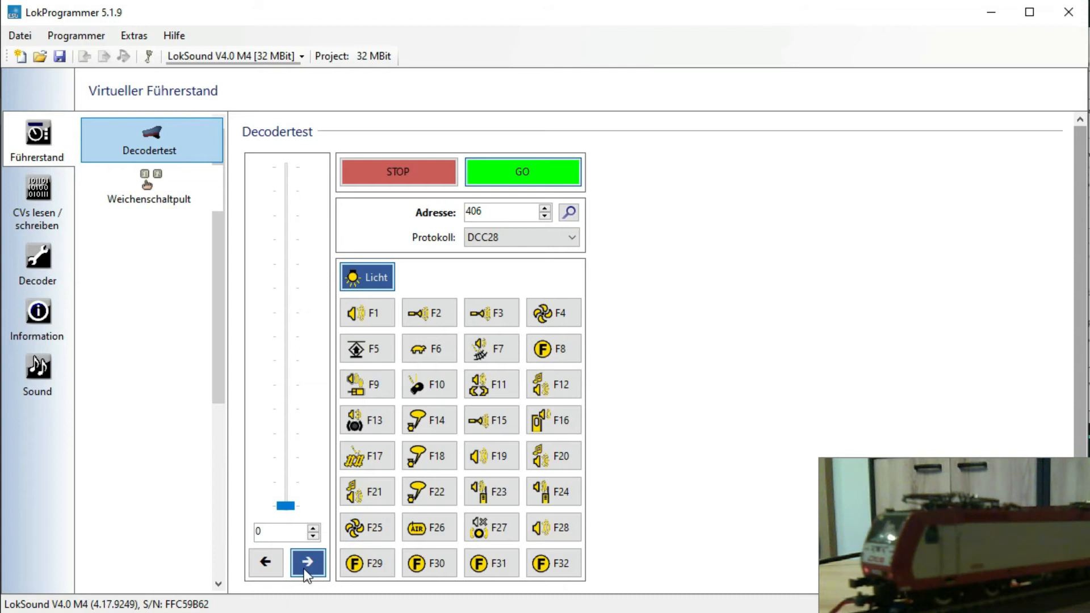
pyautogui.click(264, 564)
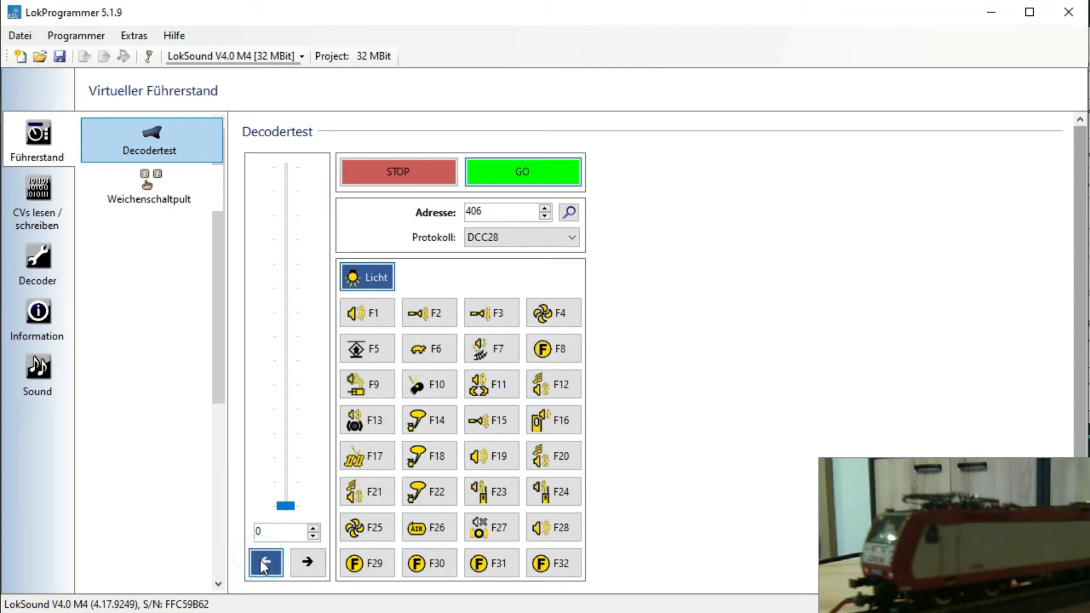
pyautogui.click(307, 565)
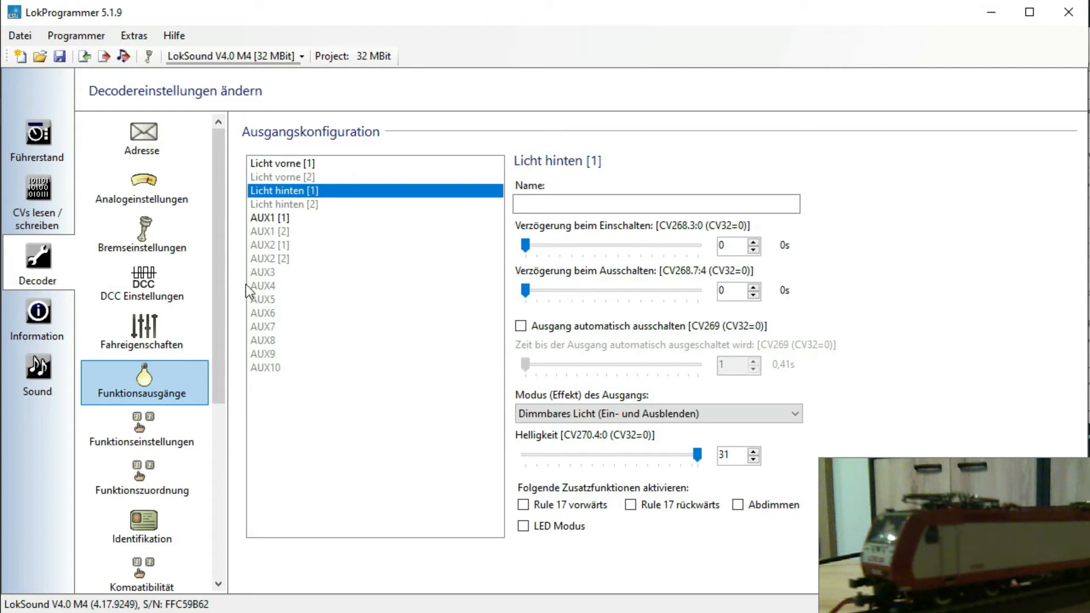
# In the function mapping, examine the driving and direction choices available as conditions for the F8 row
pyautogui.click(170, 485)
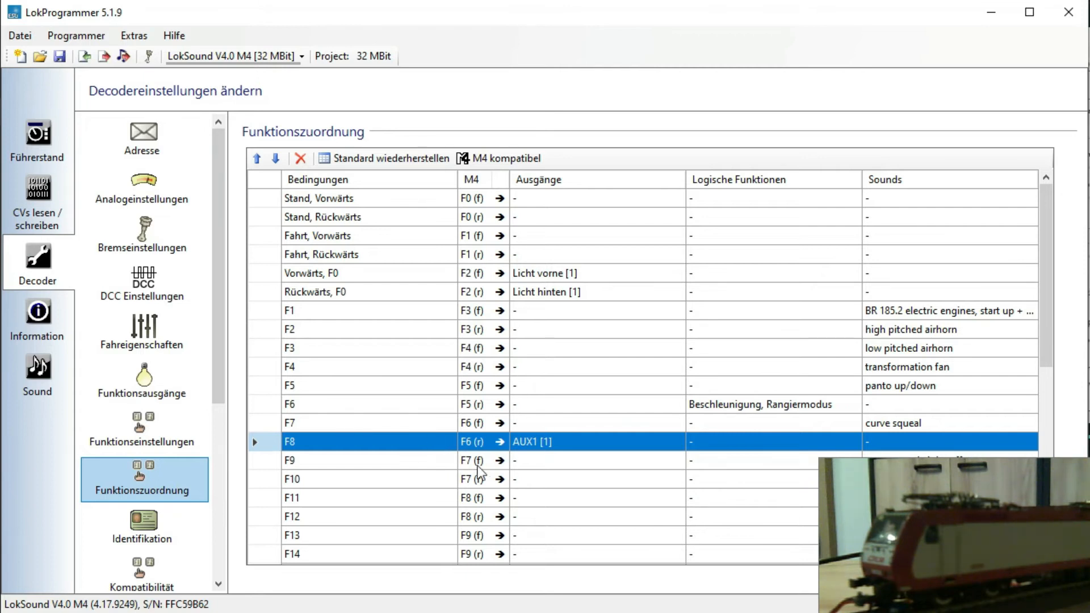
pyautogui.click(449, 441)
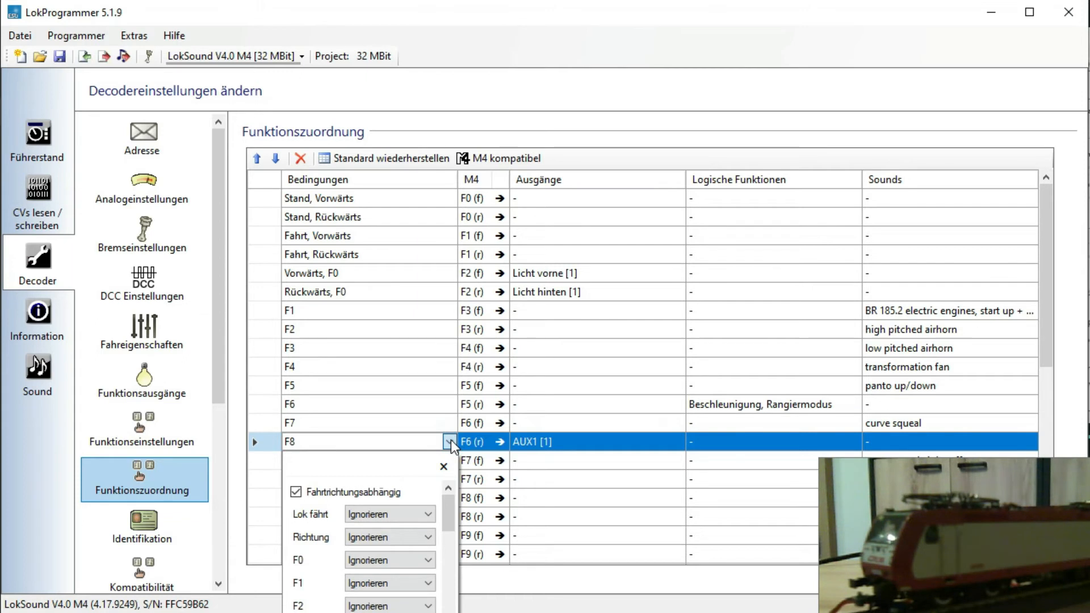
pyautogui.click(435, 515)
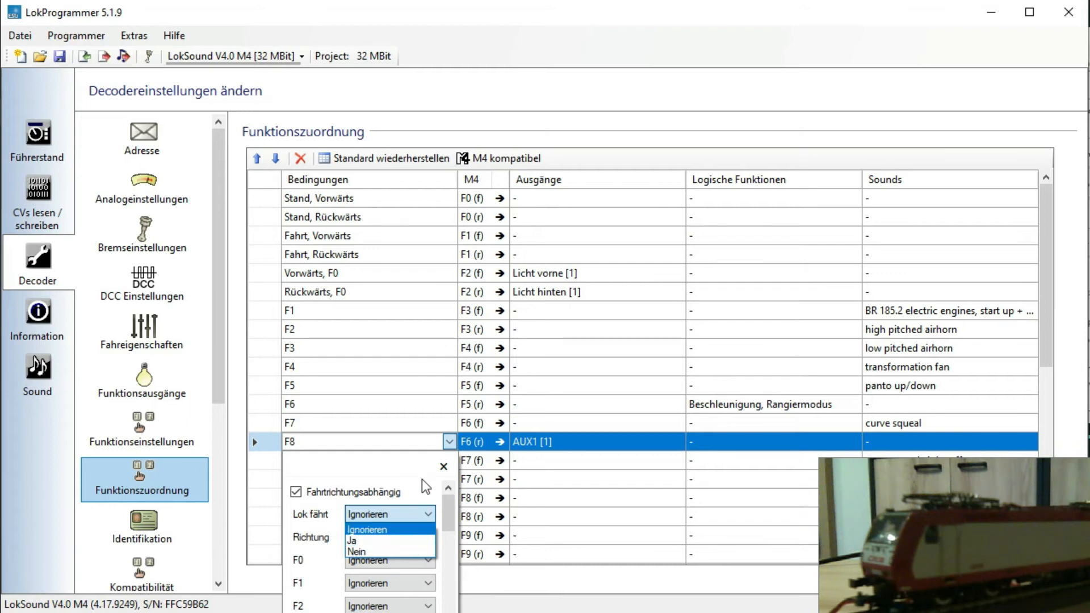
pyautogui.click(402, 530)
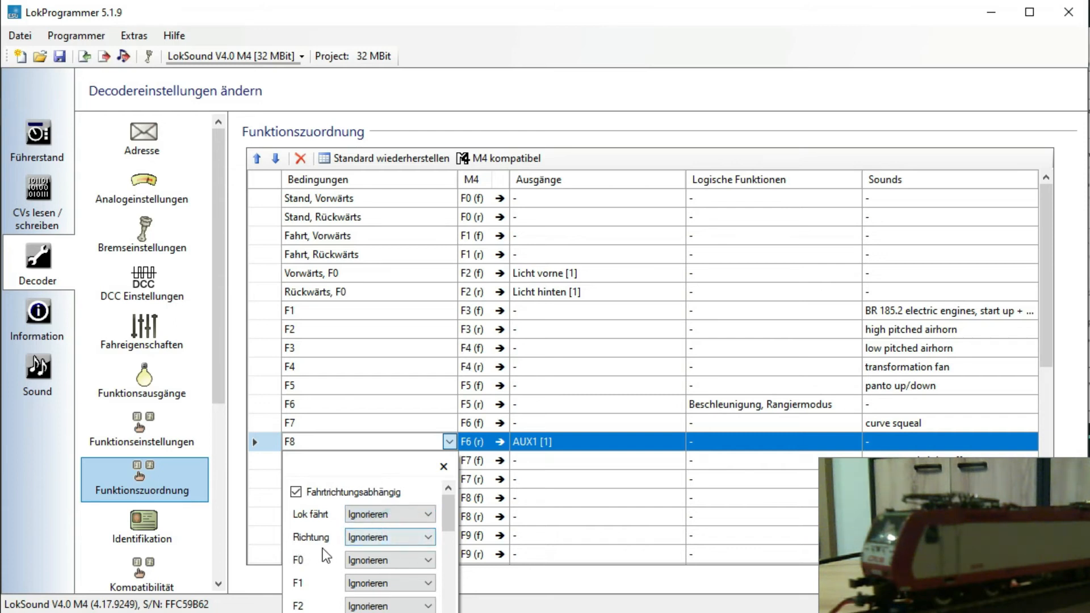
pyautogui.click(427, 540)
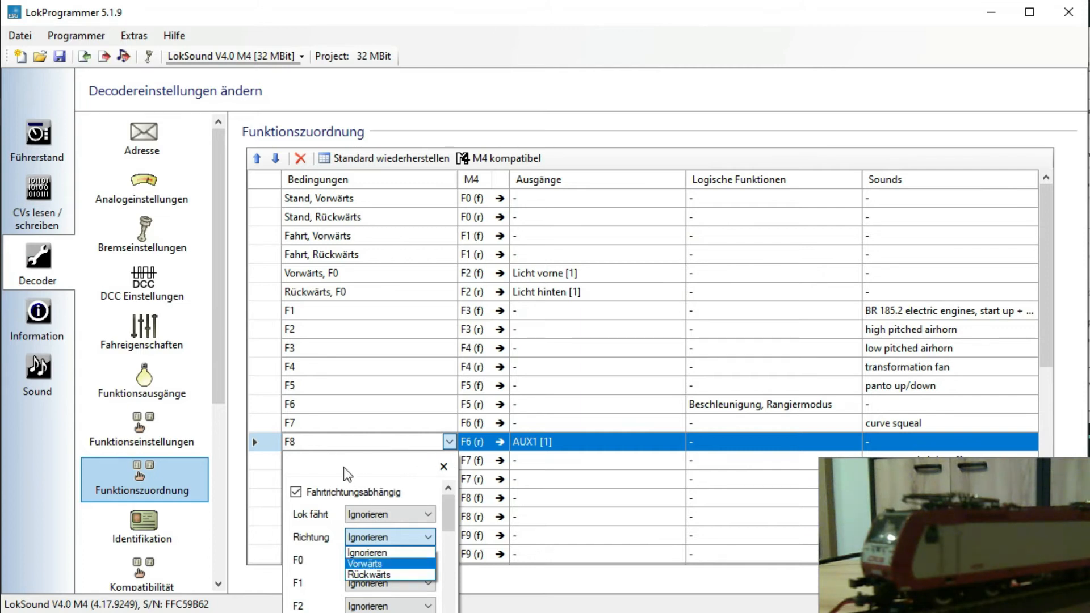
# Review the function outputs and the general function settings, and look through the function mapping list
pyautogui.click(150, 383)
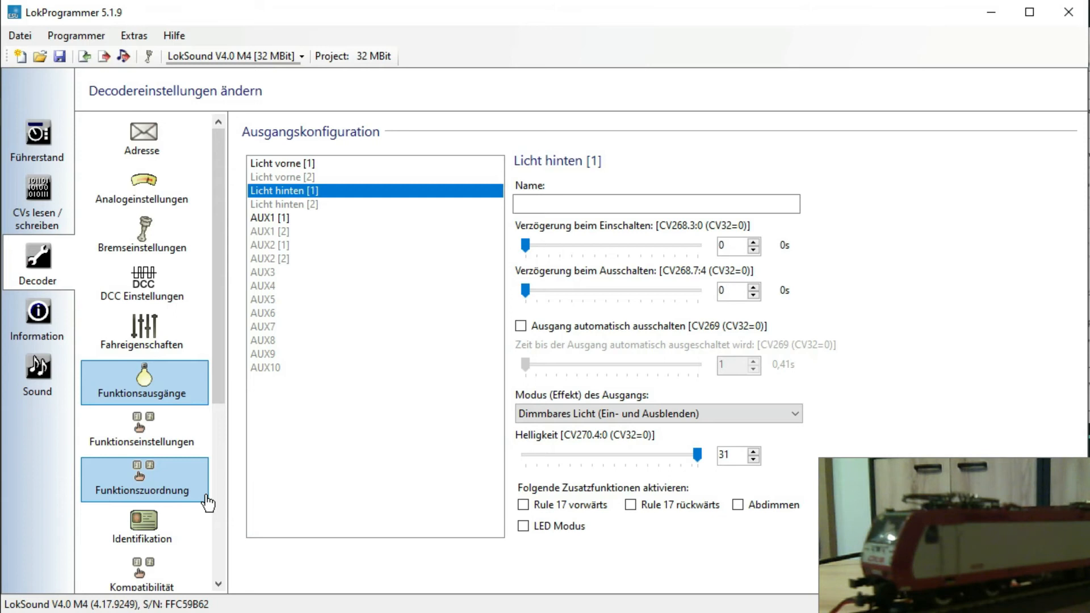
pyautogui.click(186, 430)
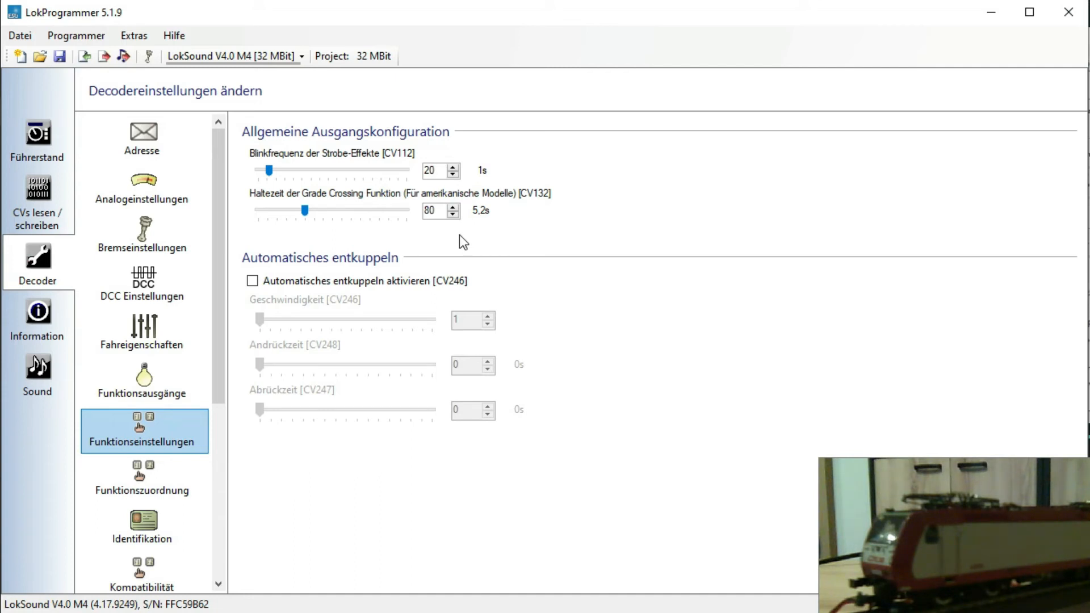
pyautogui.click(155, 497)
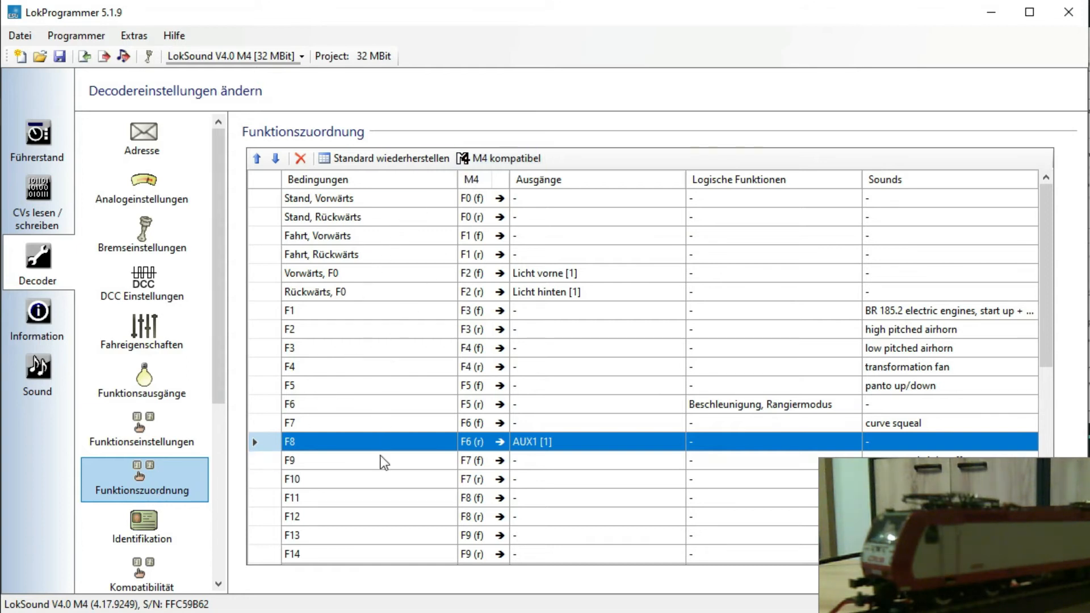
pyautogui.scroll(-5, 384, 465)
pyautogui.scroll(3, 384, 464)
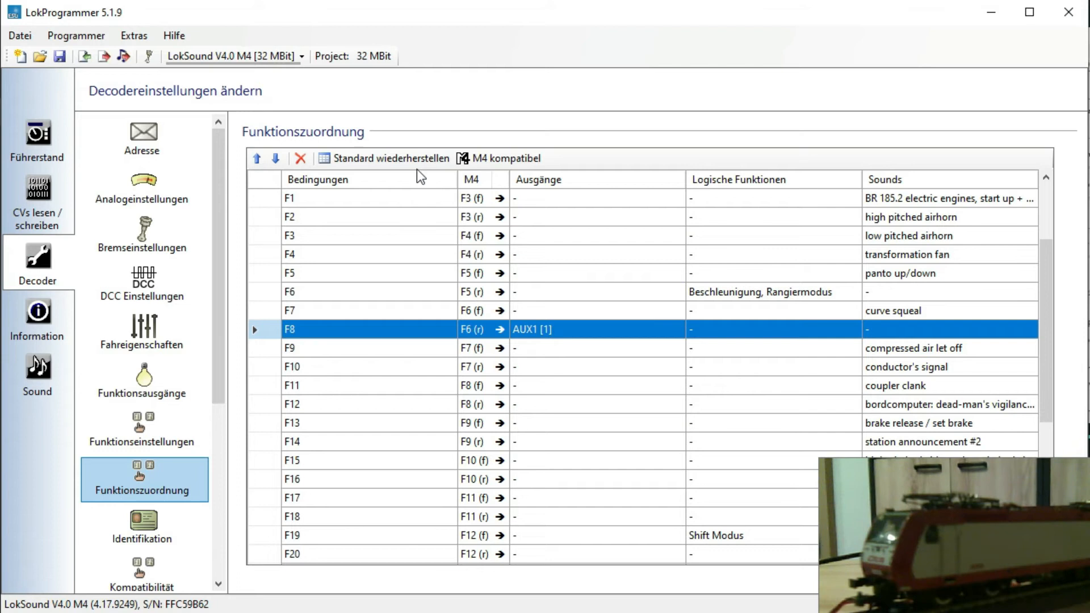
# Examine the F8 condition options for Lok fährt, Richtung and F0, keeping each at Ignorieren
pyautogui.click(358, 330)
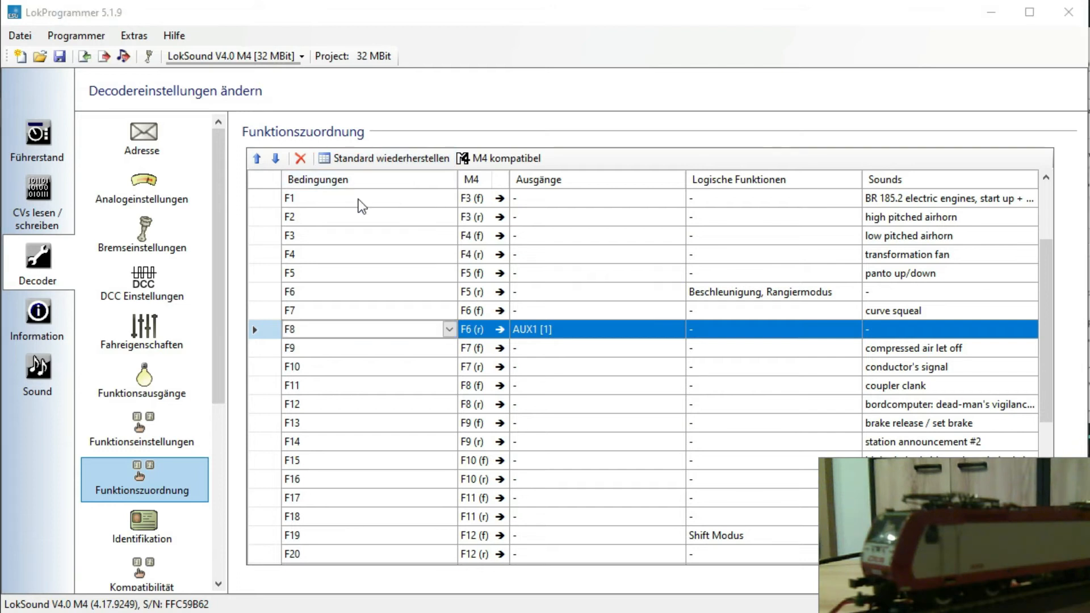
pyautogui.click(448, 329)
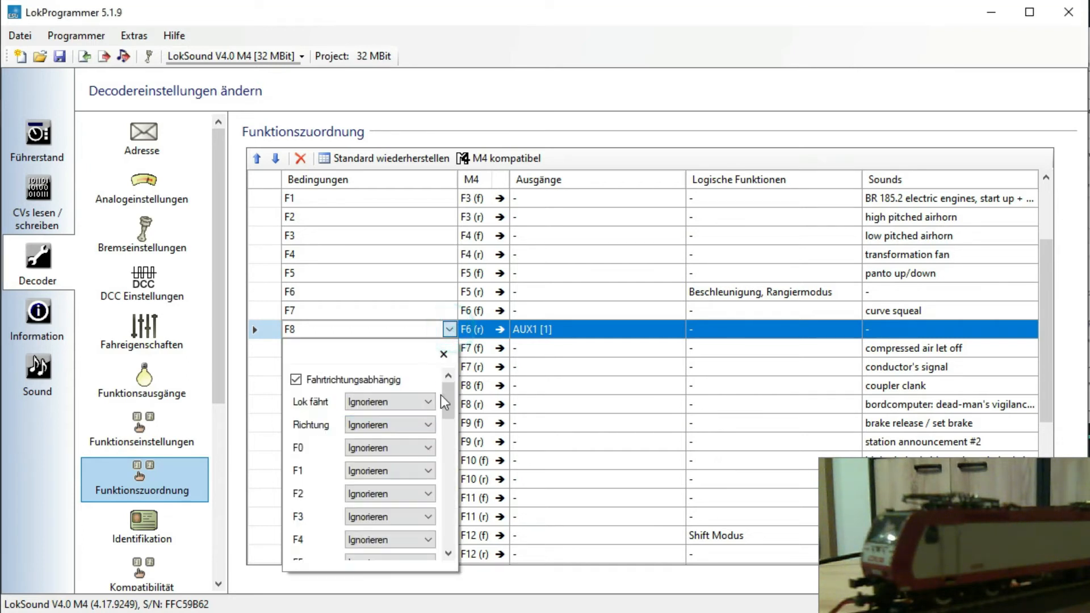
pyautogui.click(427, 404)
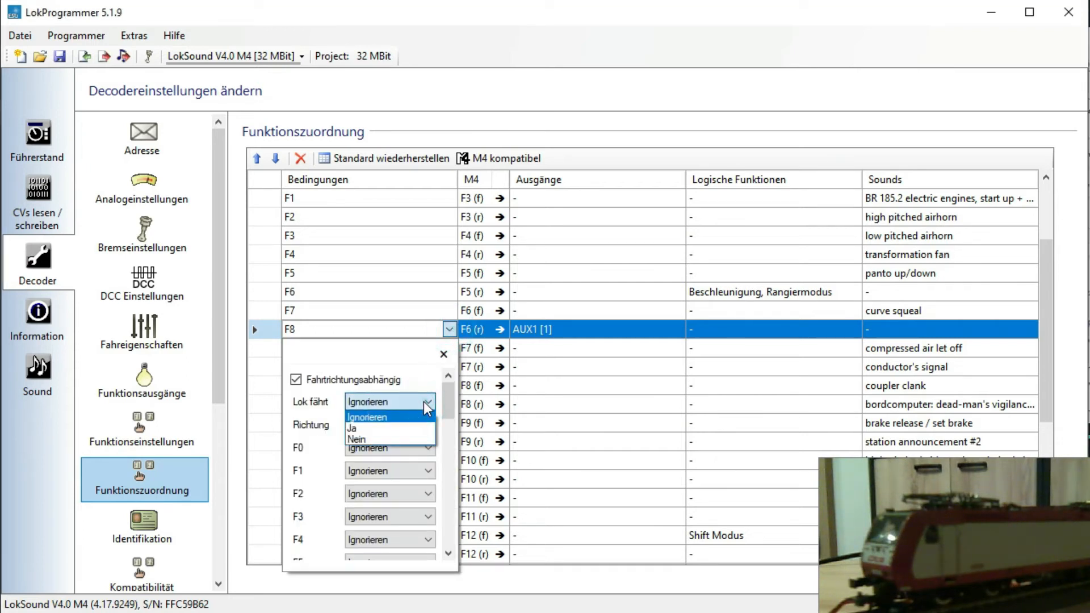
pyautogui.click(433, 379)
pyautogui.click(428, 426)
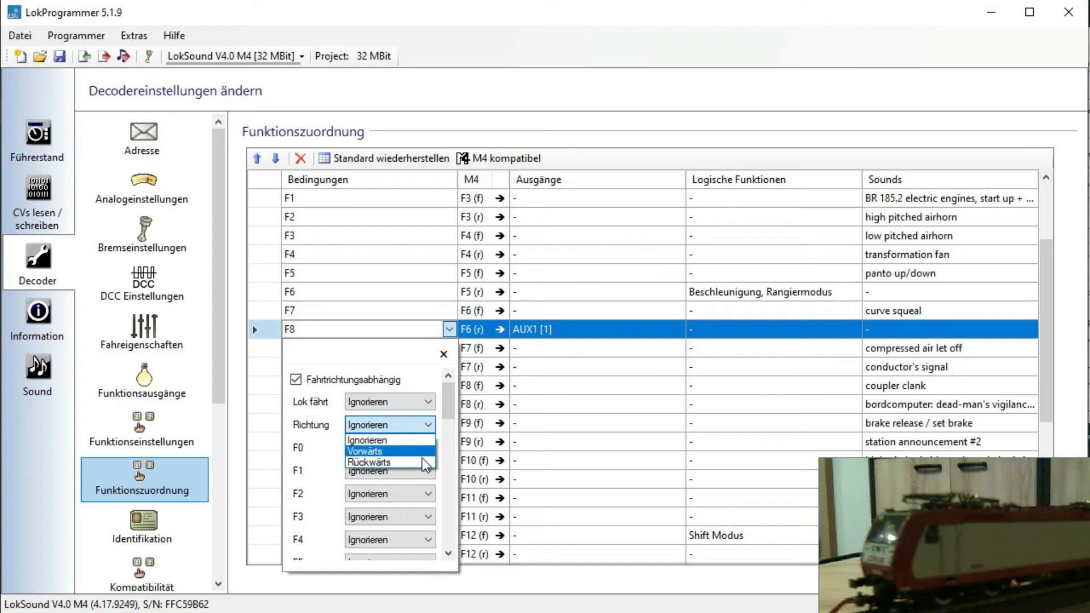
pyautogui.click(434, 366)
pyautogui.click(434, 368)
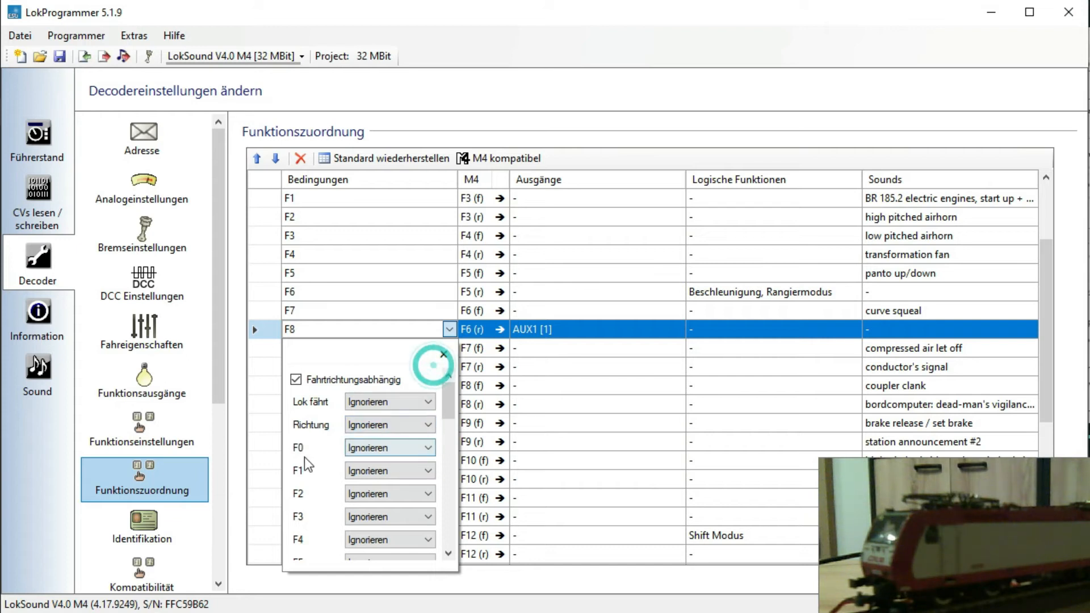
pyautogui.click(428, 448)
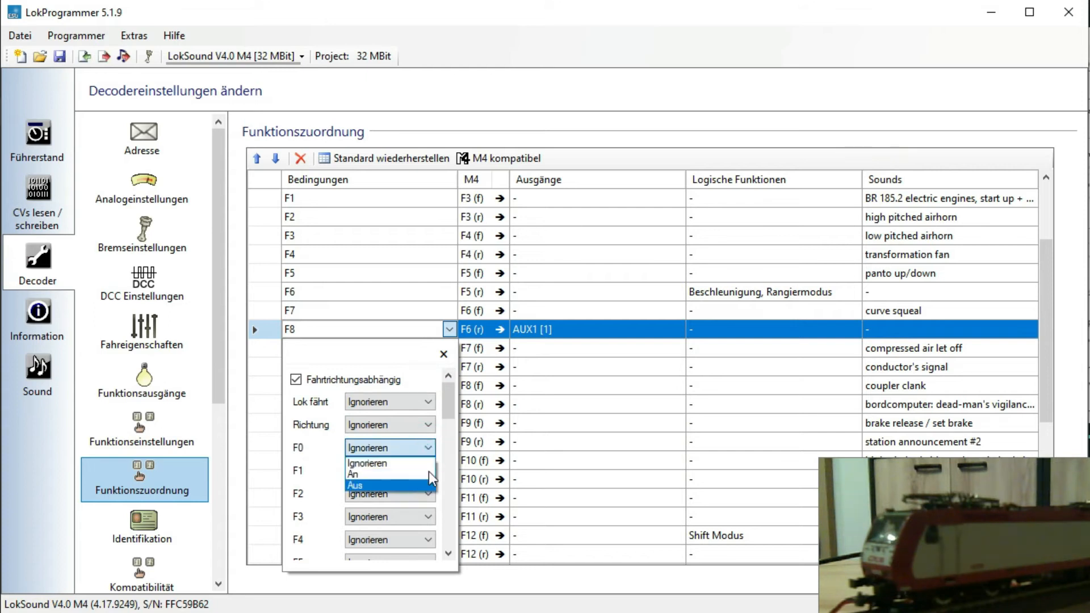
pyautogui.click(429, 449)
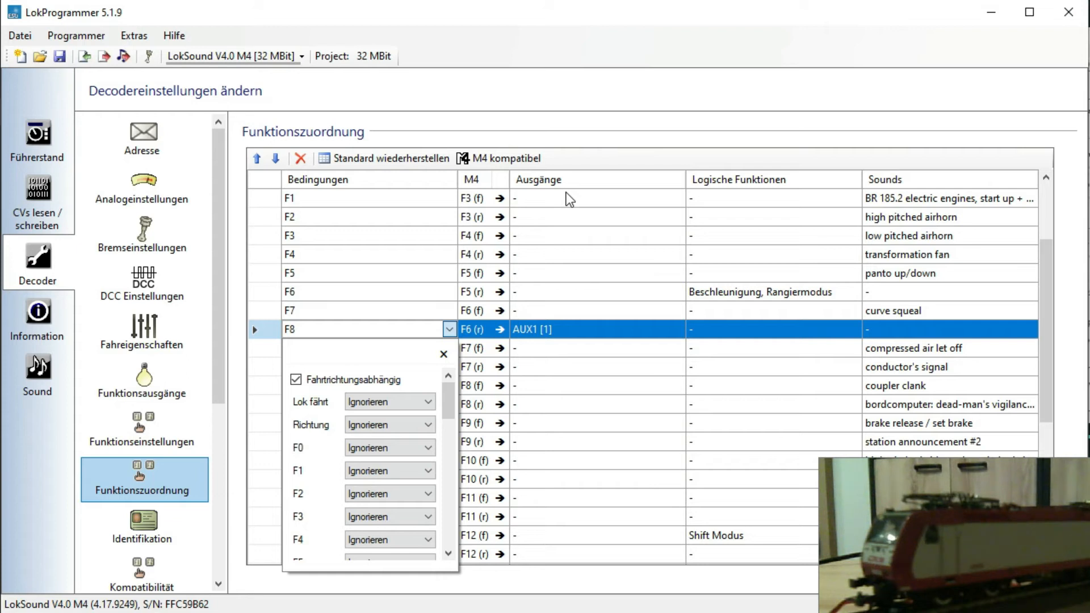
# Add Licht vorne [1] to the outputs switched by F8, alongside AUX1 [1]
pyautogui.click(670, 328)
pyautogui.click(676, 330)
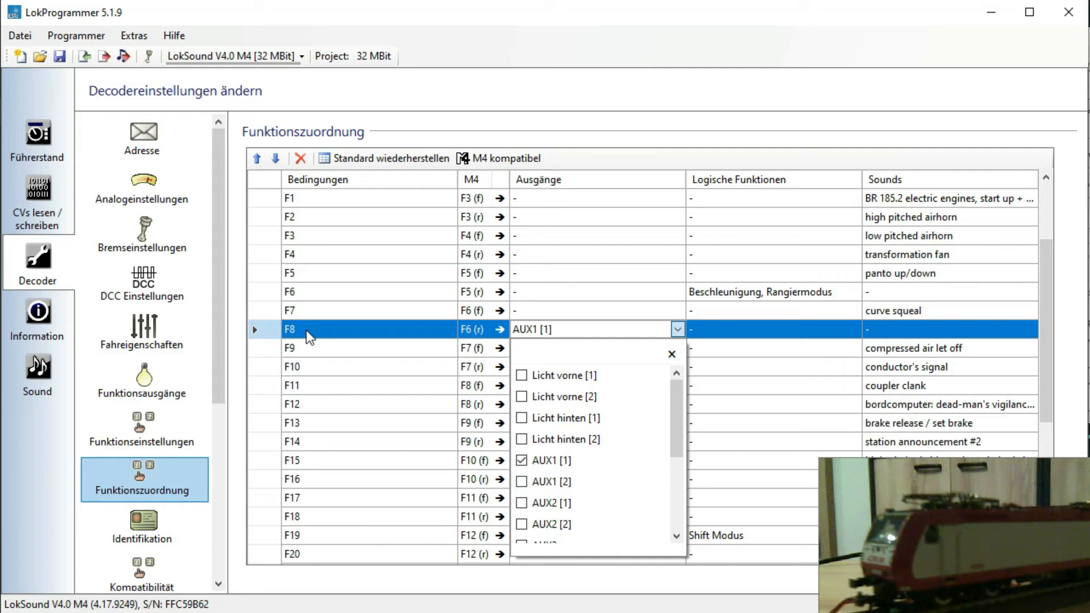
pyautogui.click(520, 374)
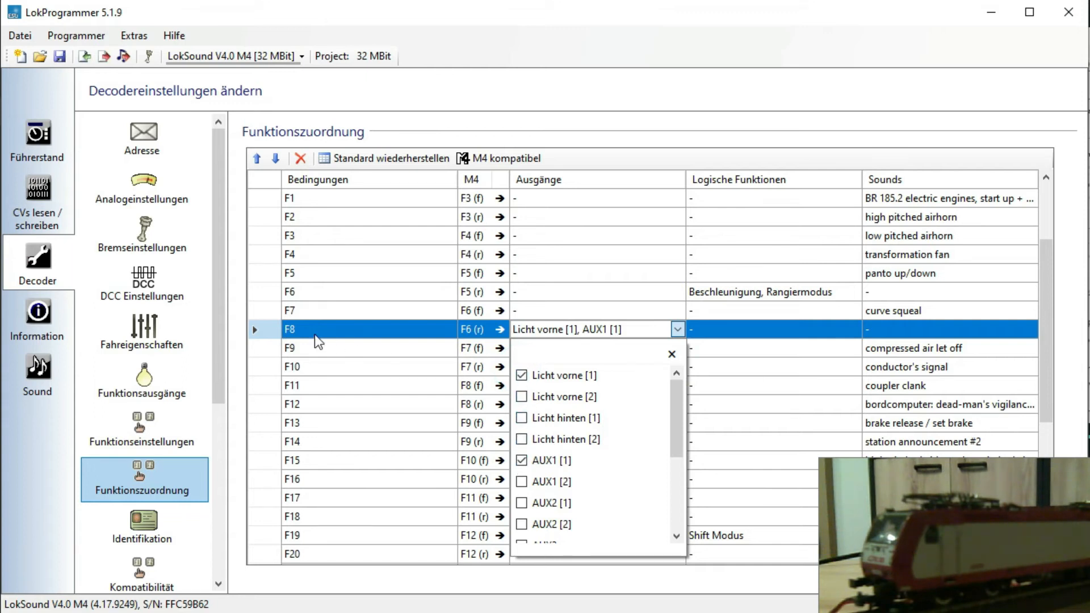
# Remove Licht vorne [1] from the outputs switched by F8, keeping only AUX1 [1]
pyautogui.click(522, 376)
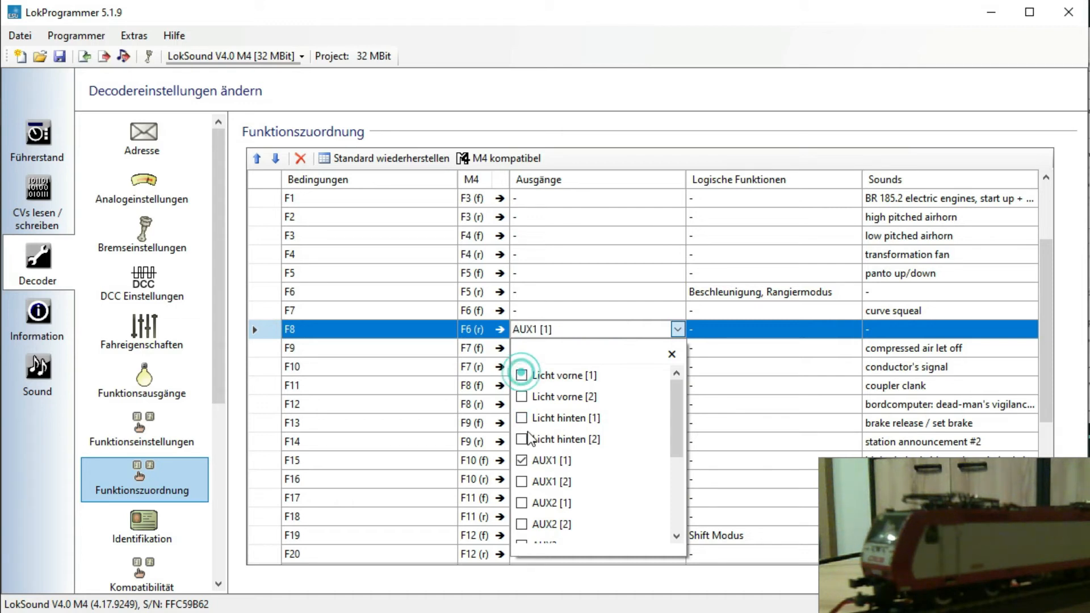
pyautogui.click(810, 159)
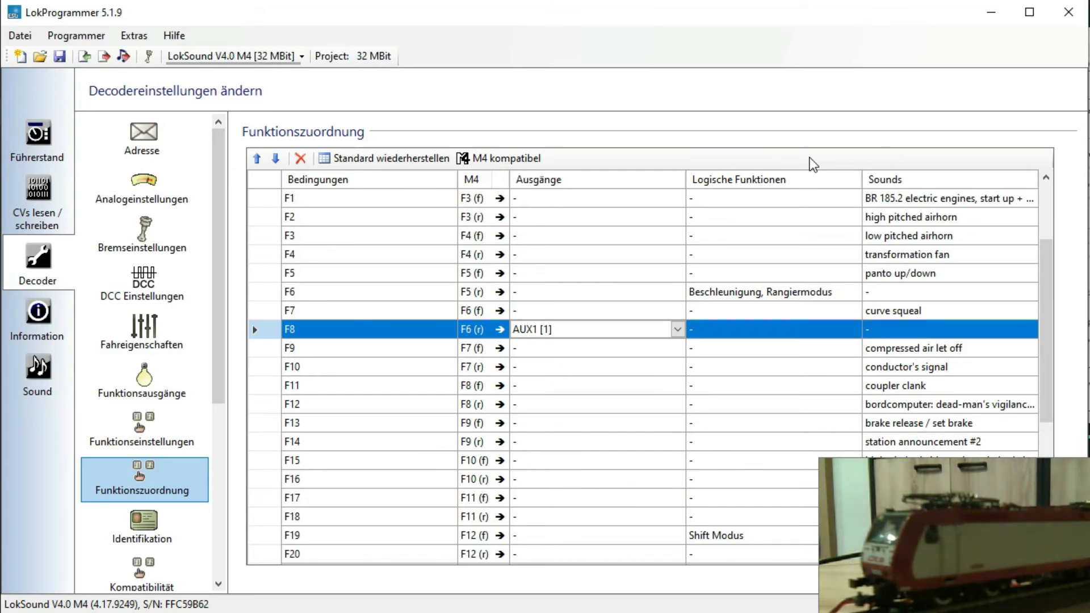
# Examine the logical functions of F6 and look through the sounds assigned across the function mapping list
pyautogui.click(787, 298)
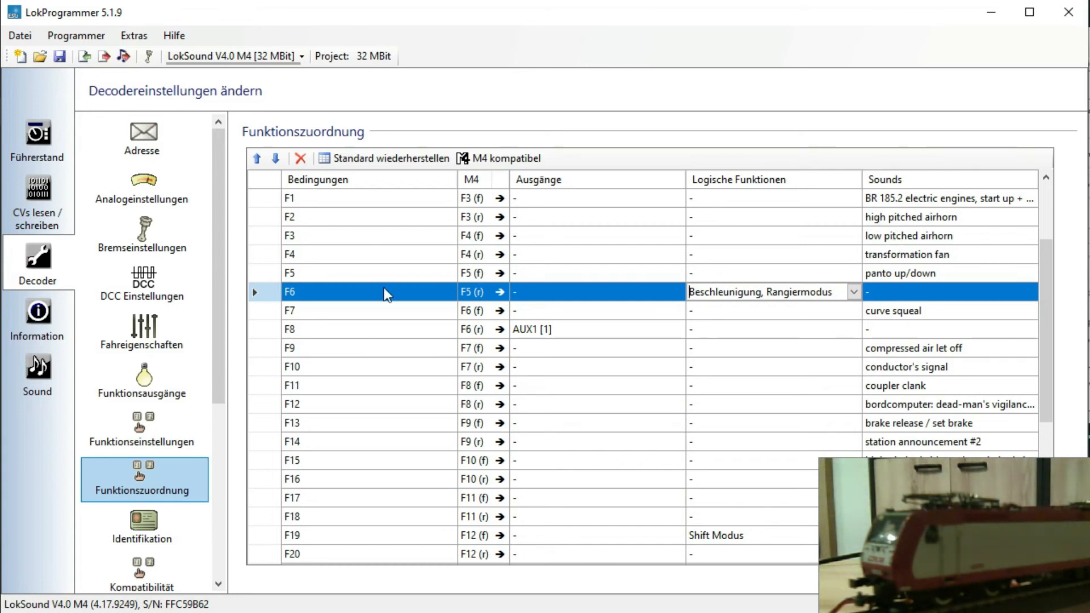
pyautogui.scroll(1, 349, 358)
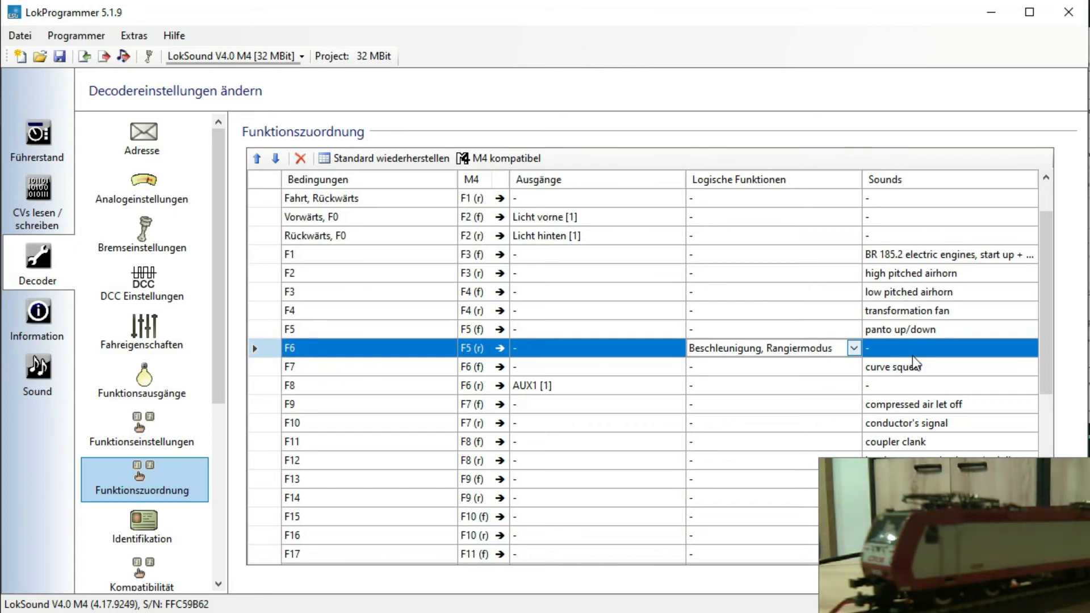
pyautogui.scroll(-5, 403, 495)
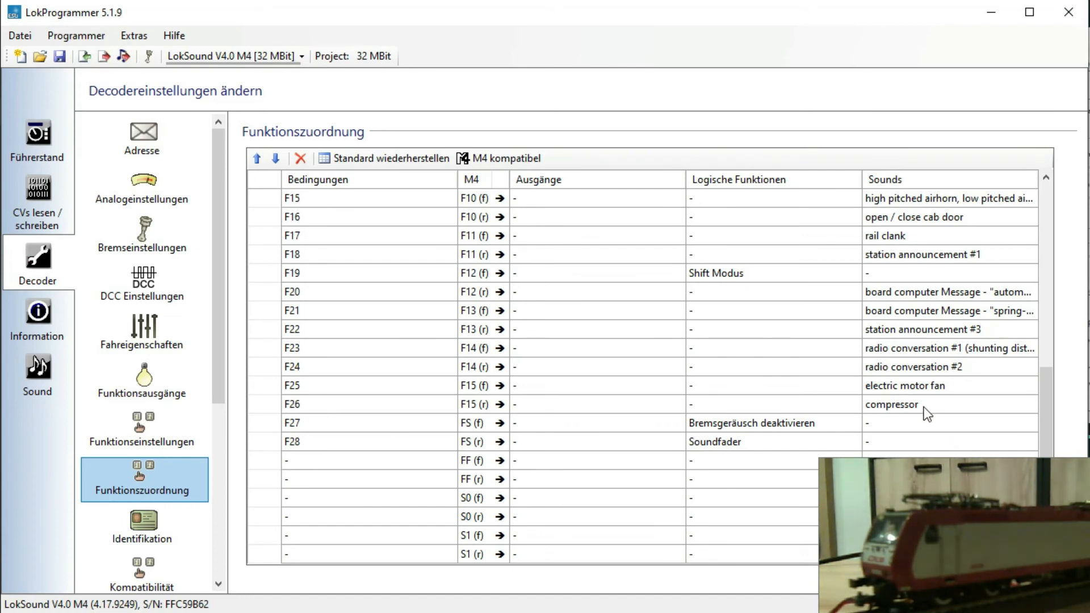
pyautogui.scroll(5, 925, 411)
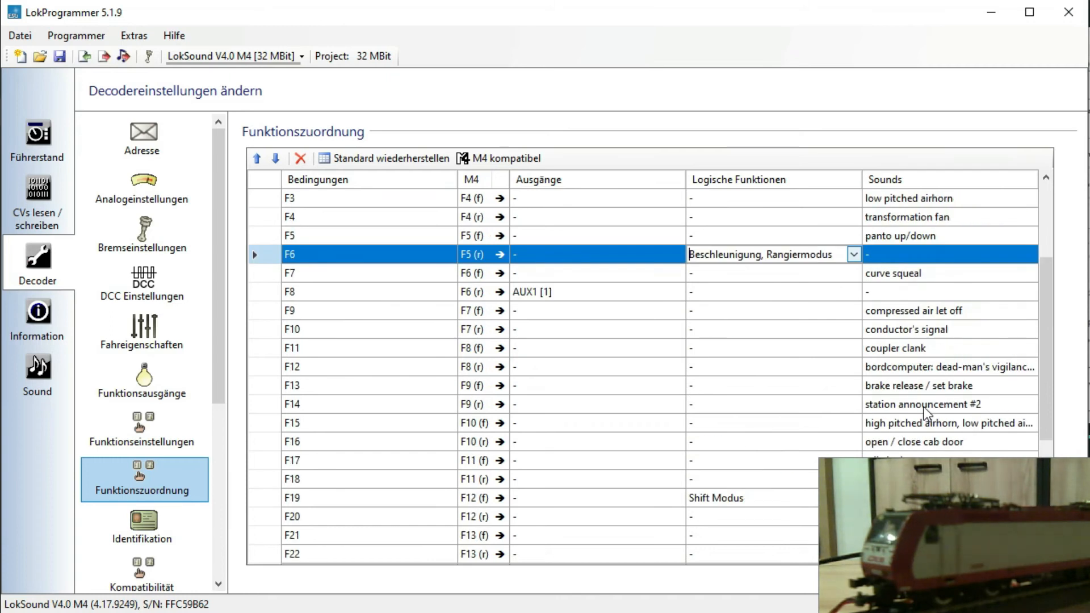
pyautogui.scroll(1, 923, 404)
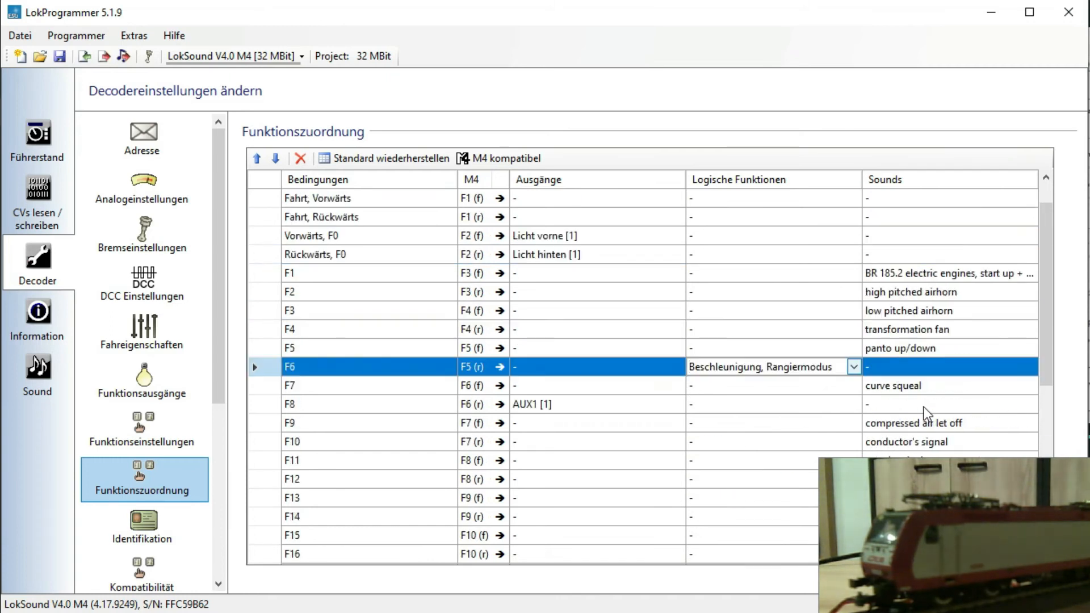
# Replace the panto up/down sound on F5 with Soundslot 6: compressor
pyautogui.click(922, 348)
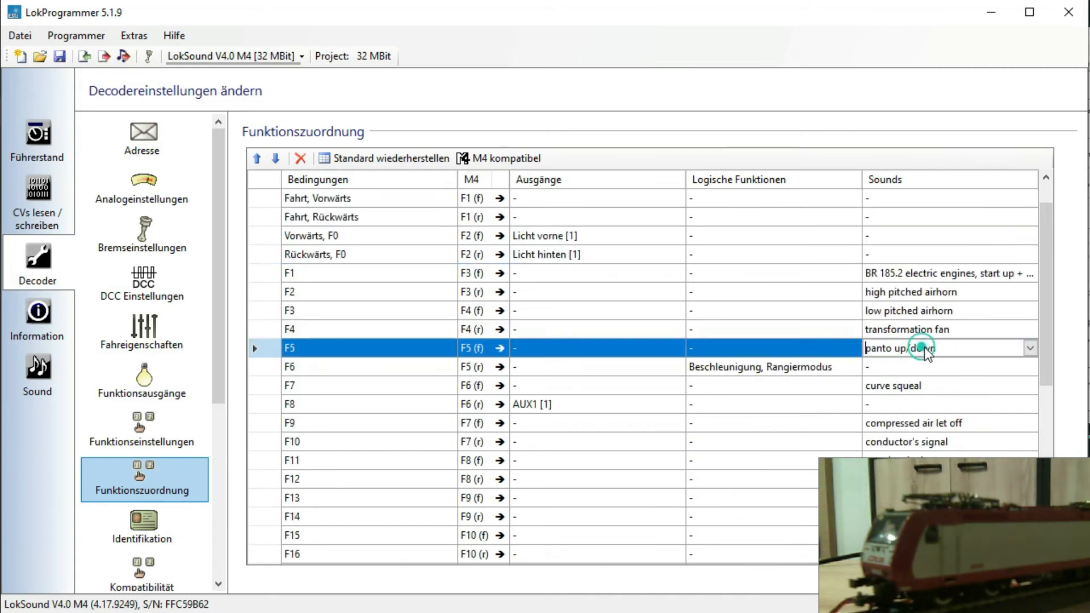
pyautogui.click(1030, 347)
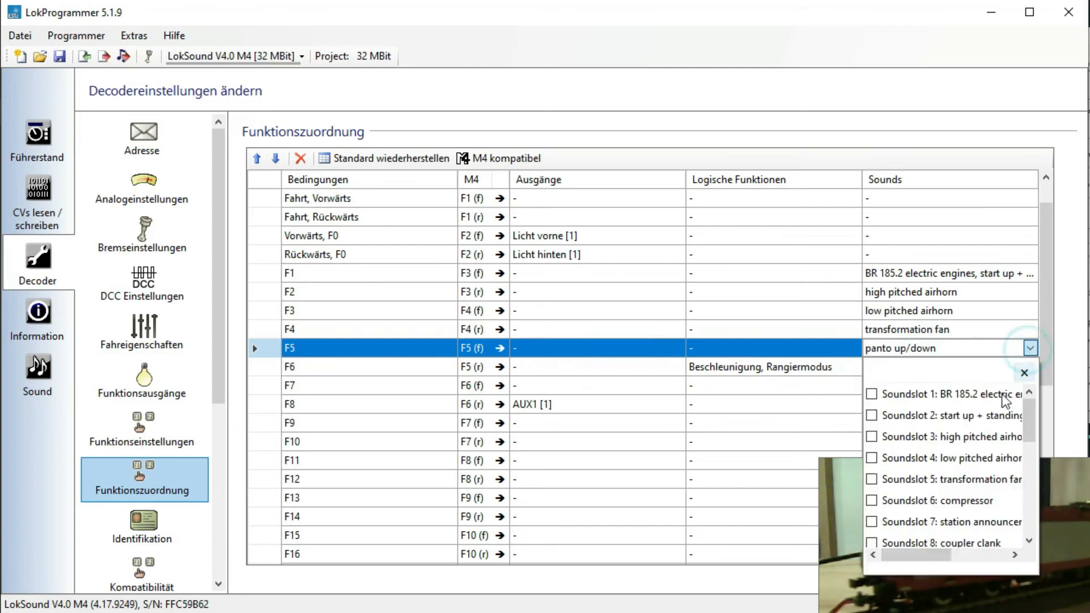
pyautogui.scroll(-5, 958, 478)
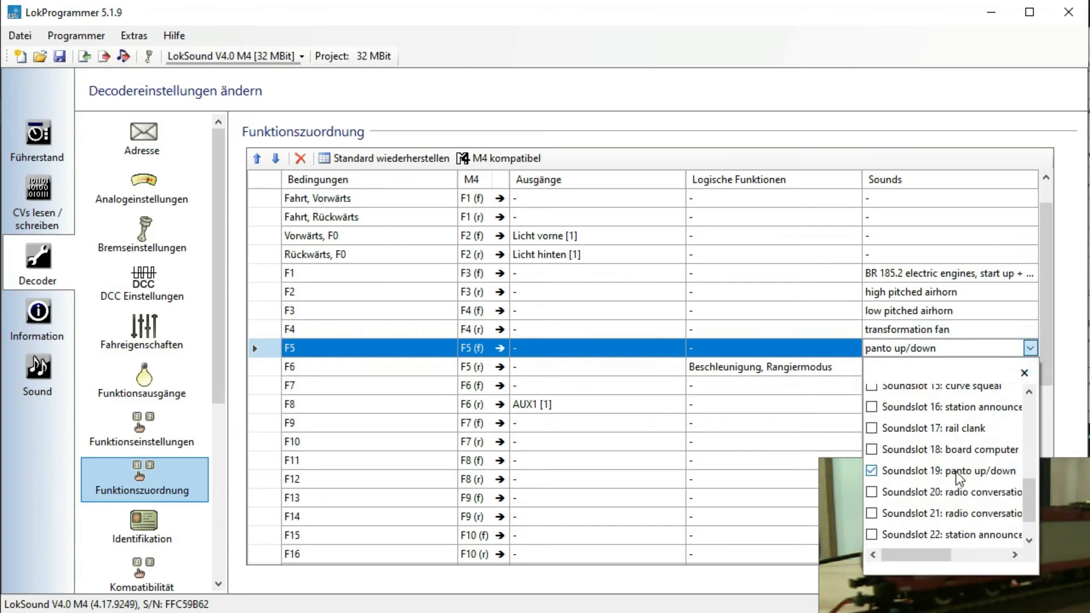
pyautogui.scroll(2, 888, 448)
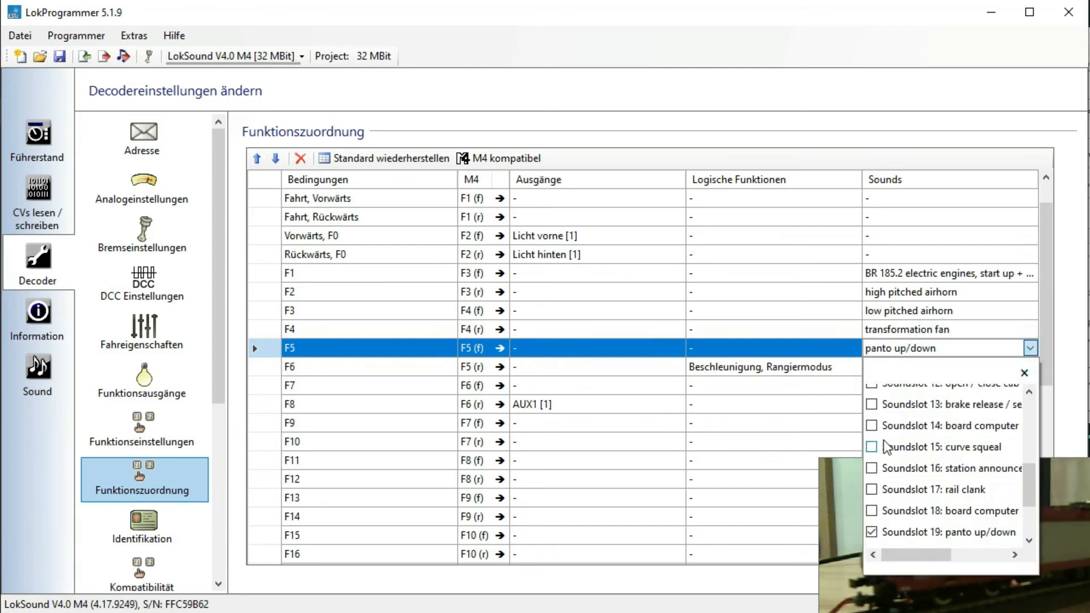
pyautogui.click(871, 531)
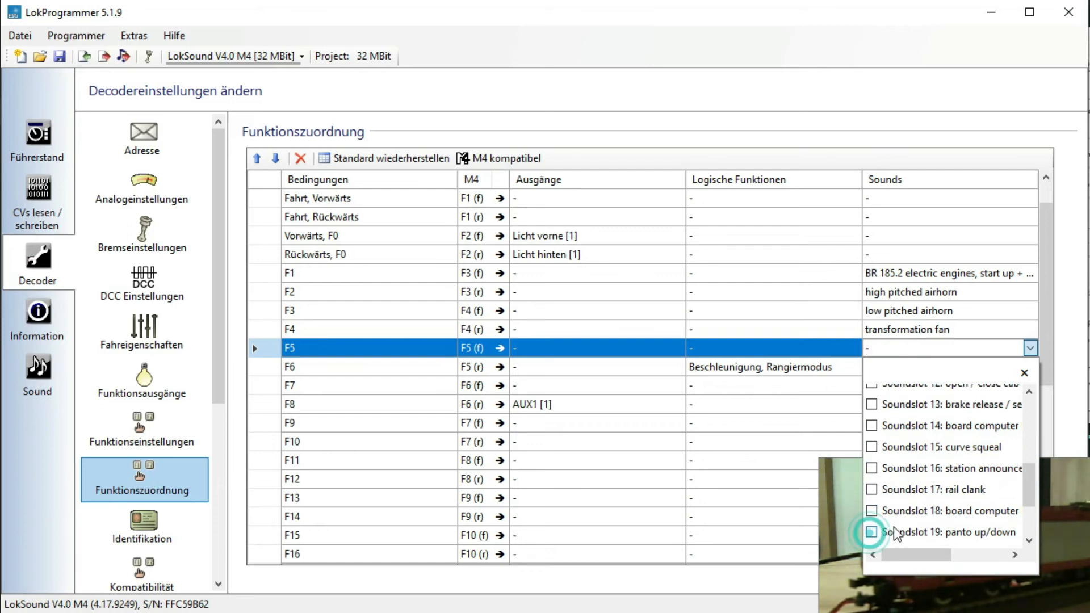
pyautogui.scroll(-2, 895, 535)
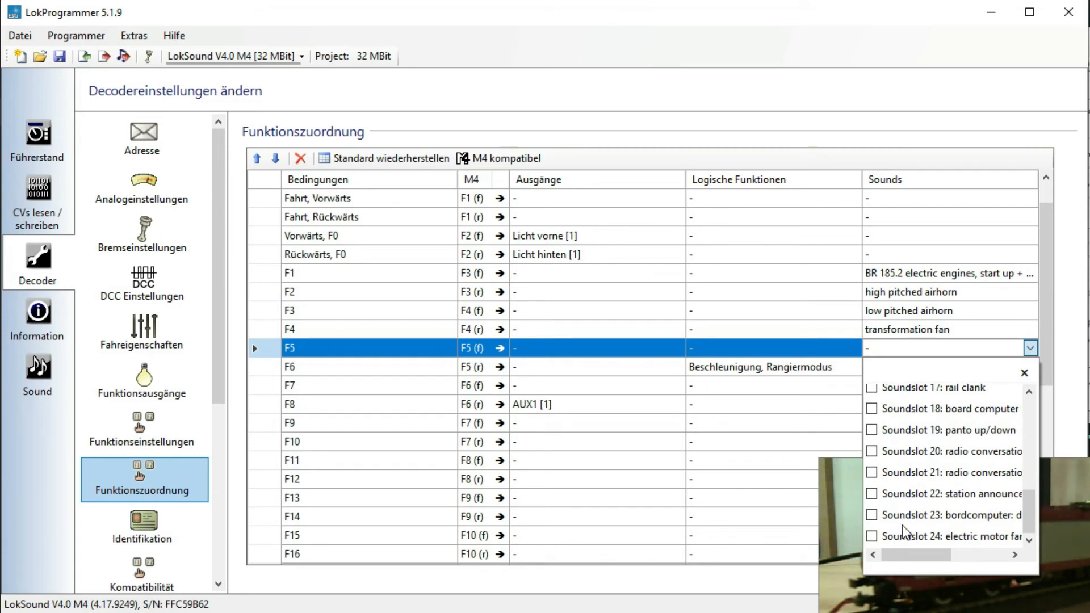
pyautogui.scroll(5, 901, 534)
pyautogui.scroll(-2, 911, 496)
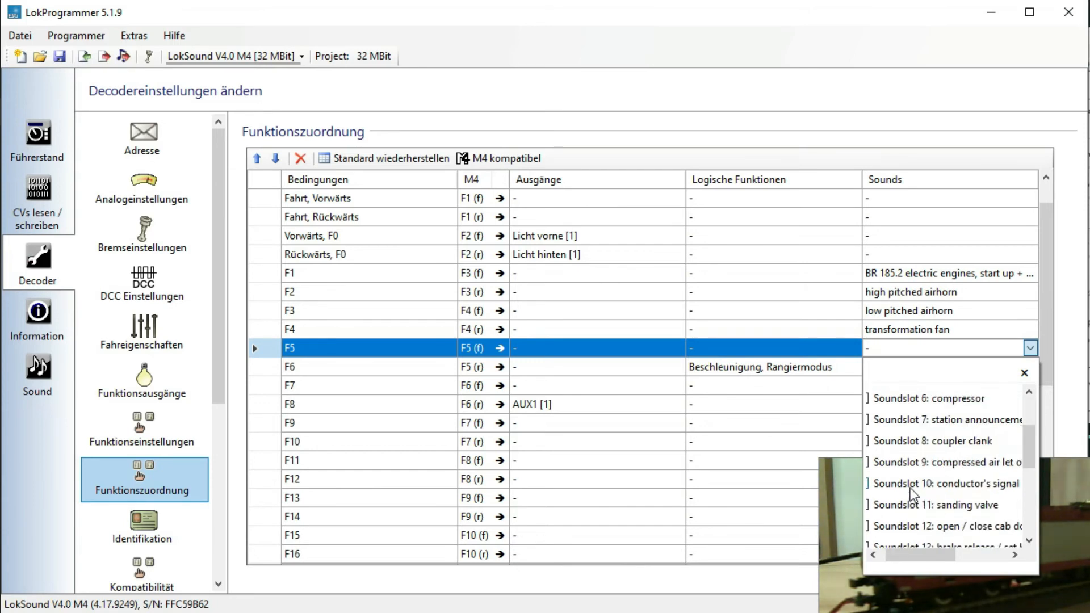
pyautogui.click(870, 398)
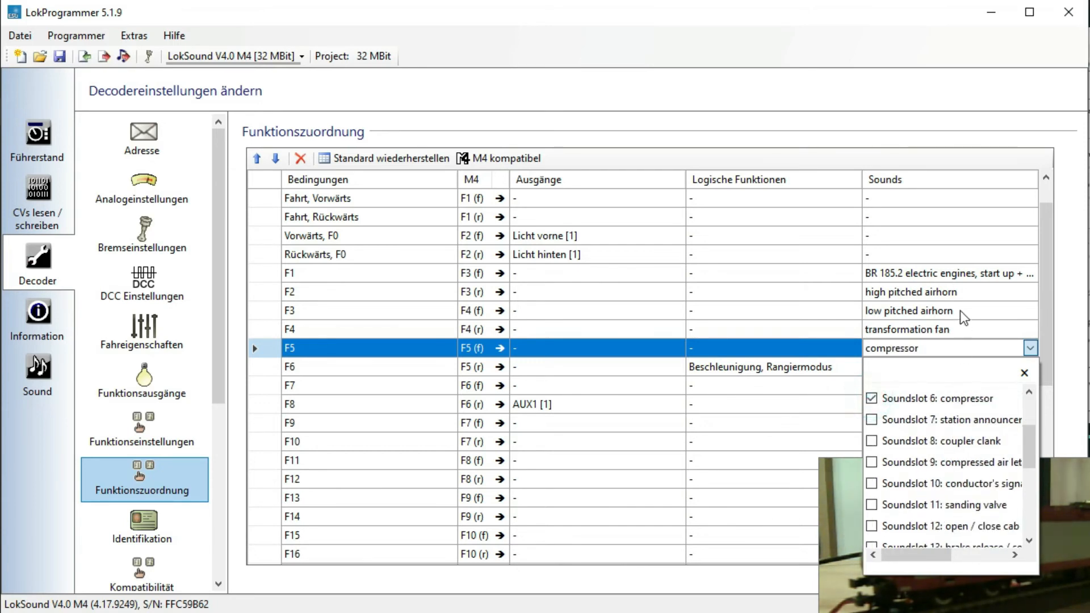
pyautogui.click(1055, 261)
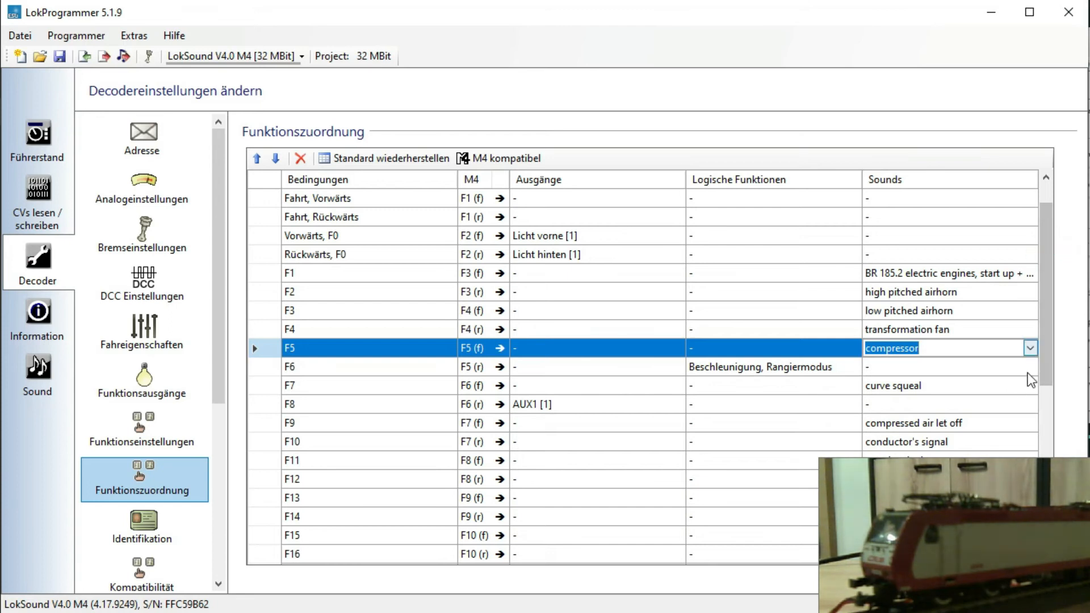
pyautogui.click(1050, 343)
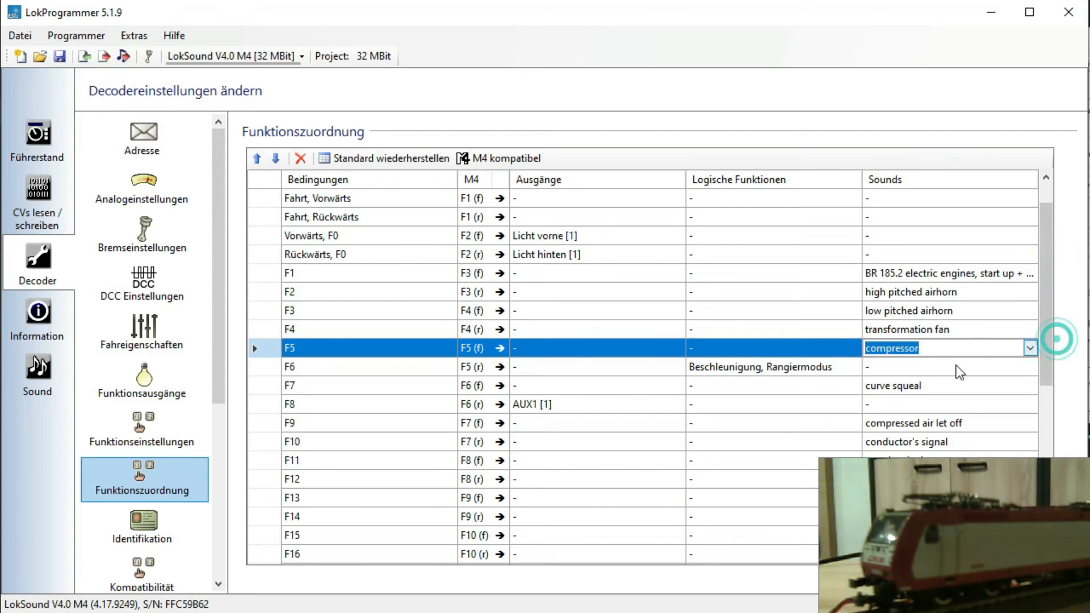
pyautogui.click(959, 310)
pyautogui.click(940, 352)
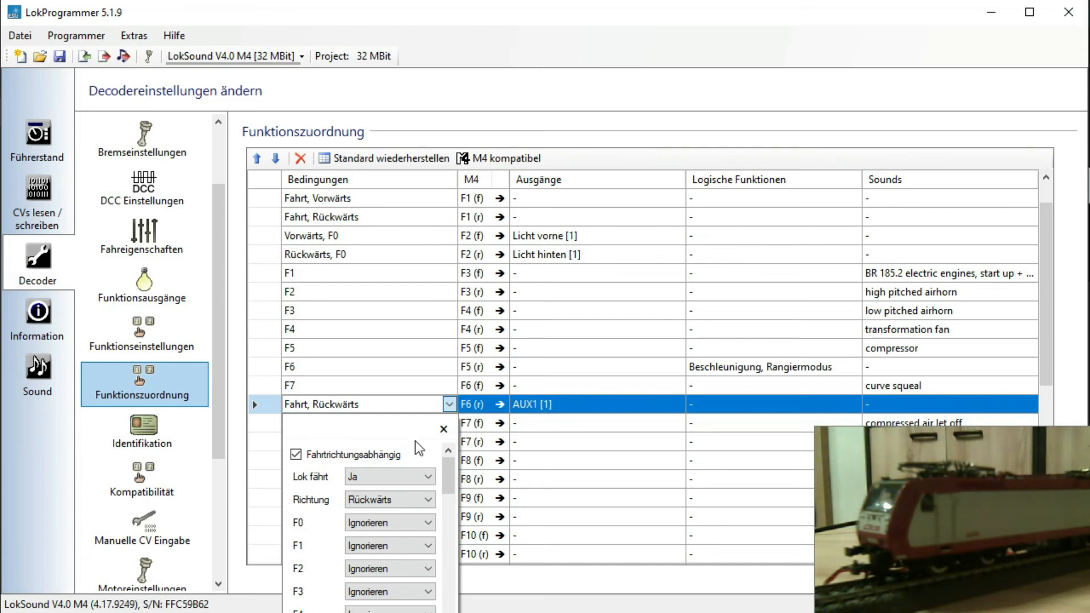
# Review the user identification, the compatibility settings with the SUSI mapping, and the manual CV entry table
pyautogui.click(168, 439)
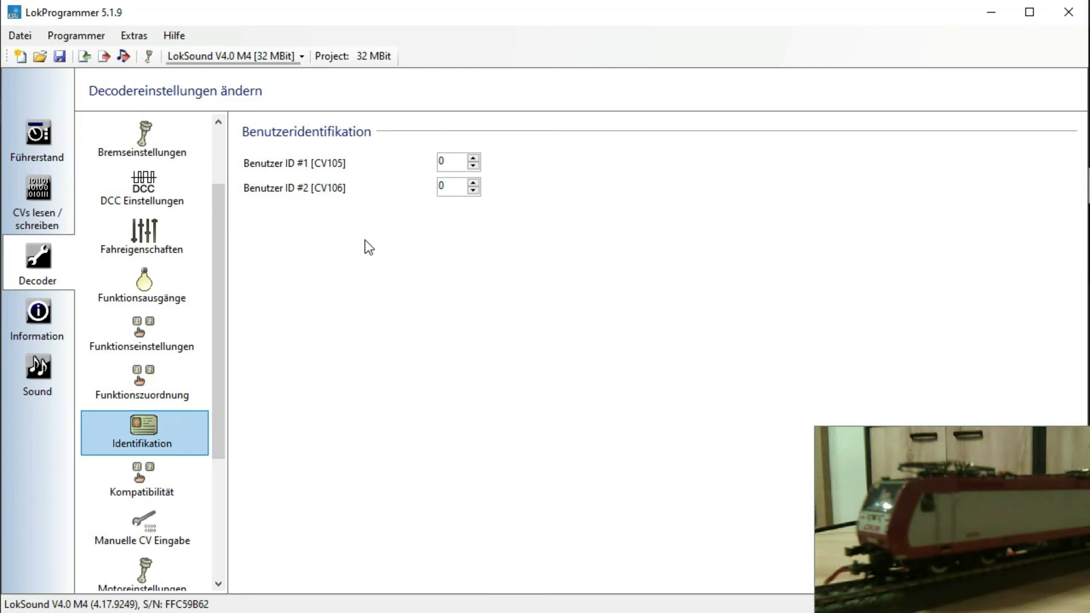
pyautogui.click(152, 495)
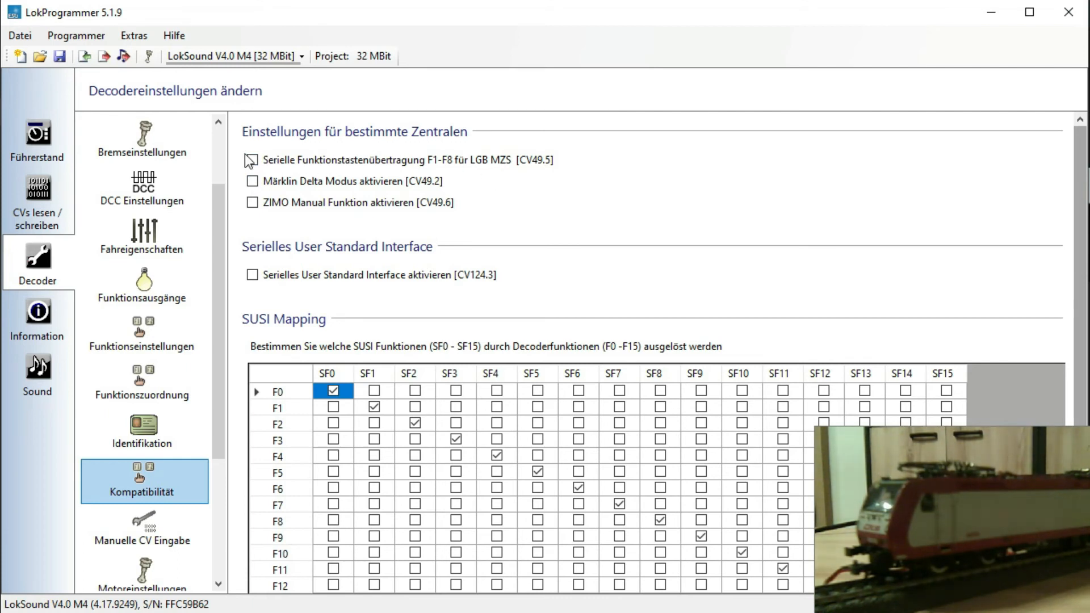
pyautogui.scroll(-2, 245, 247)
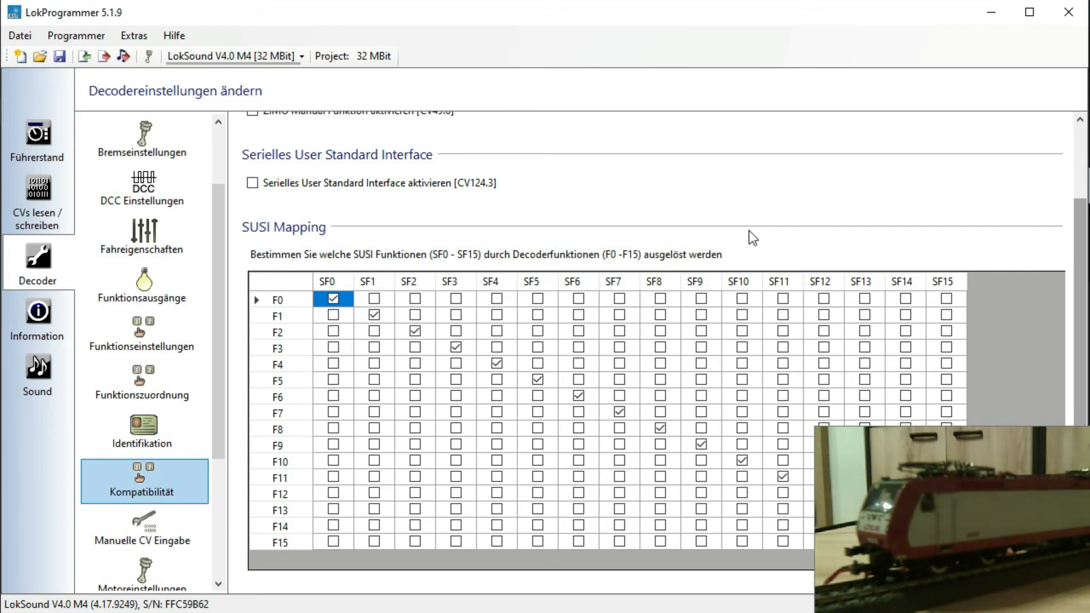
pyautogui.scroll(2, 748, 230)
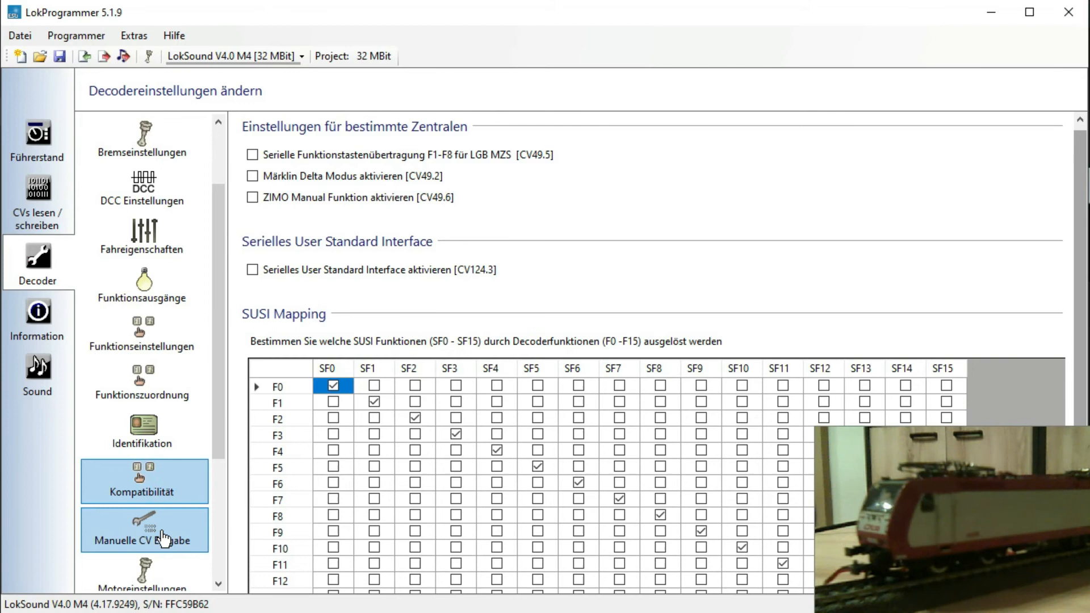
pyautogui.click(189, 529)
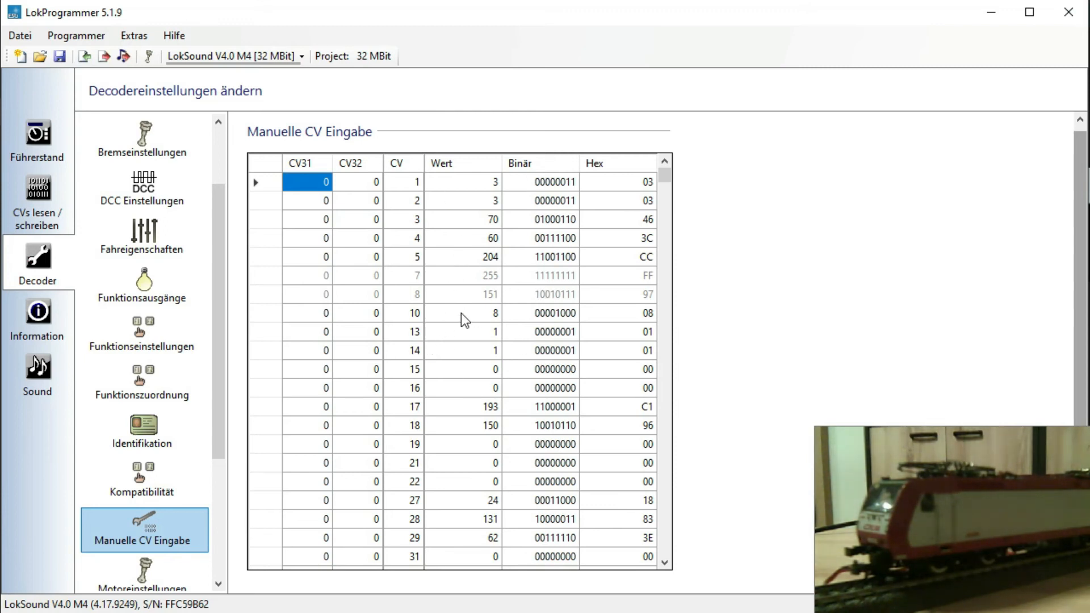
pyautogui.moveTo(669, 175)
pyautogui.mouseDown()
pyautogui.moveTo(689, 294)
pyautogui.moveTo(662, 550)
pyautogui.moveTo(676, 386)
pyautogui.moveTo(662, 168)
pyautogui.mouseUp()
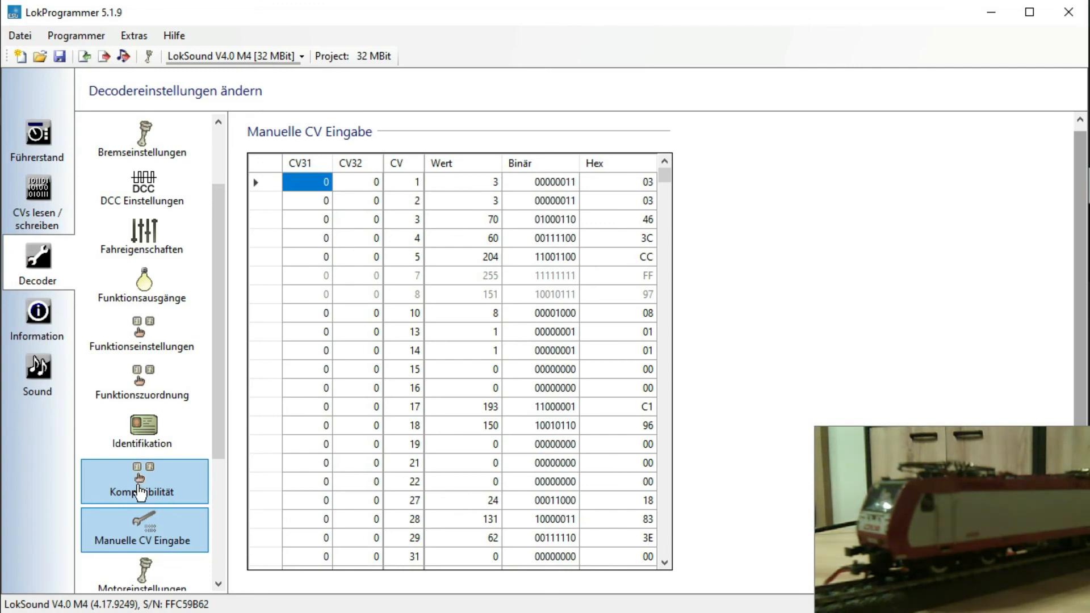
# In the motor settings, try the Exponentiell 1 and Exponentiell 2 templates for the speed curve
pyautogui.scroll(-3, 140, 492)
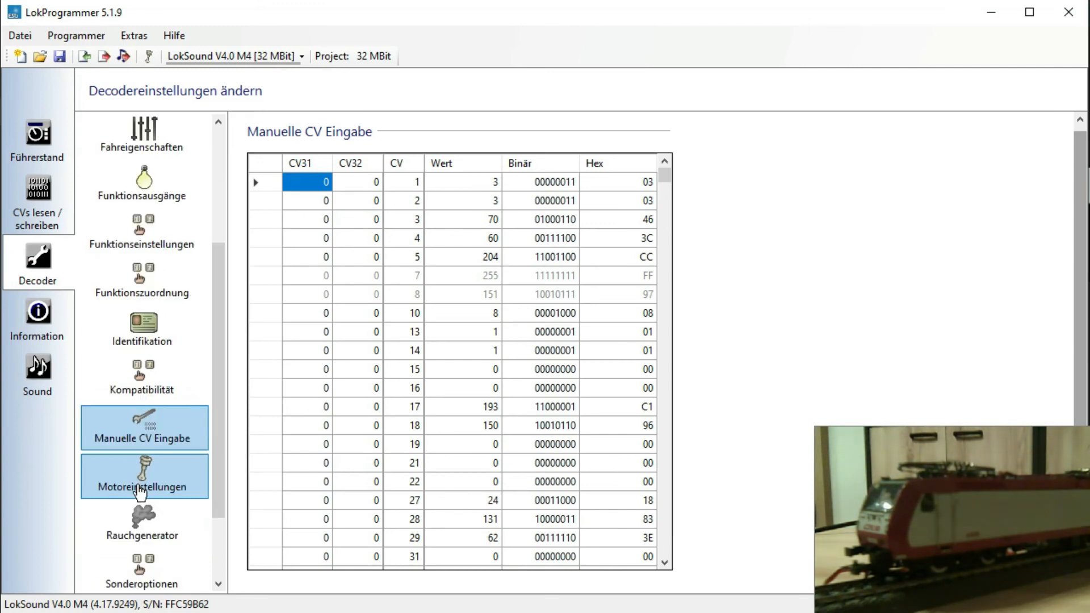
pyautogui.click(203, 489)
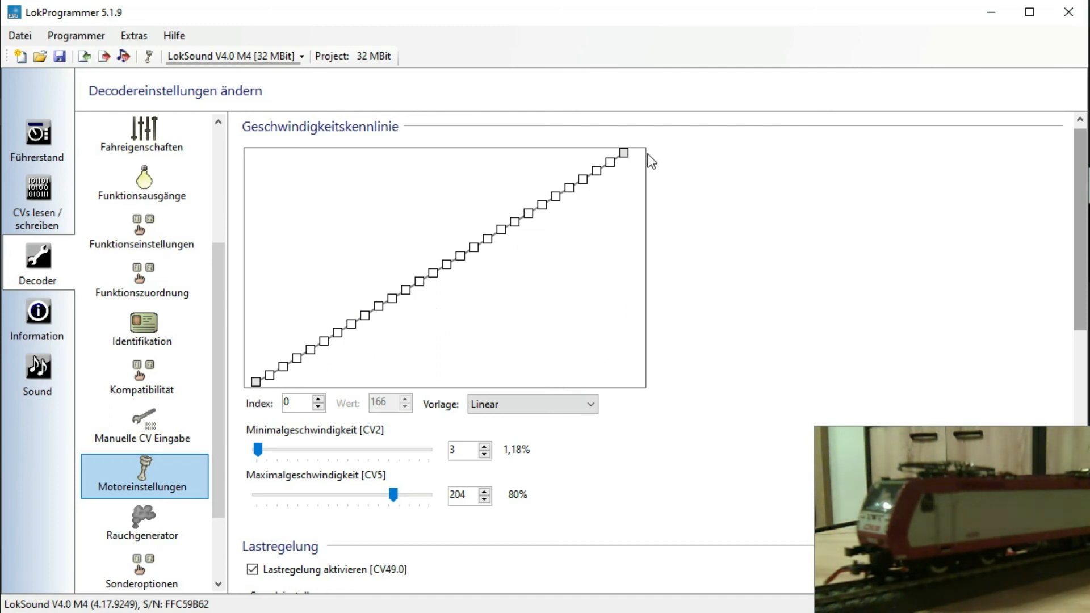
pyautogui.click(589, 408)
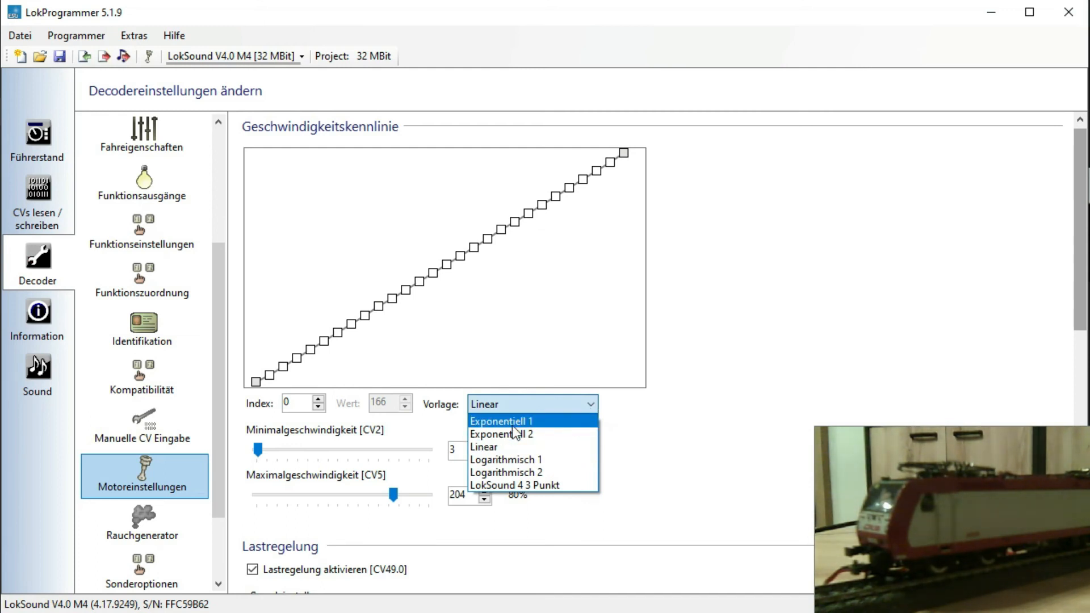
pyautogui.click(546, 421)
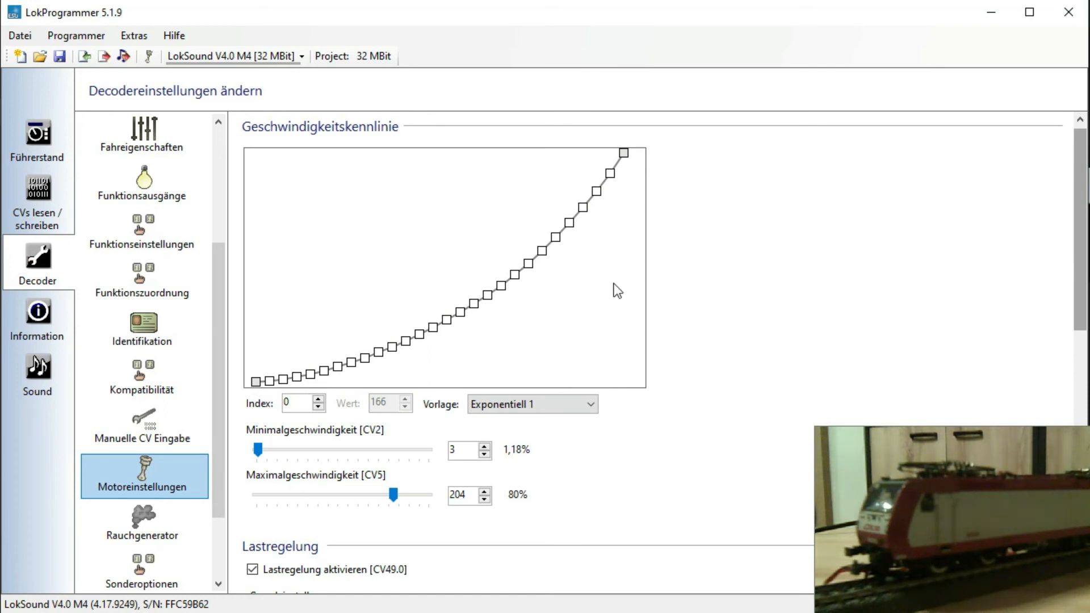
pyautogui.click(591, 406)
pyautogui.click(569, 435)
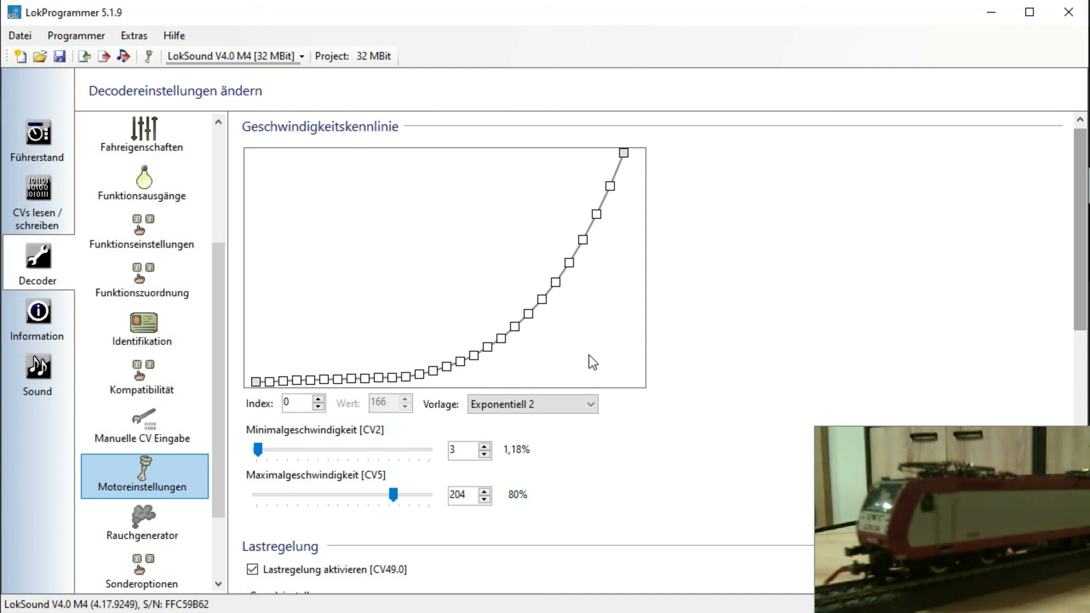
# Try the Logarithmisch 1 and Logarithmisch 2 templates for the speed curve
pyautogui.click(585, 403)
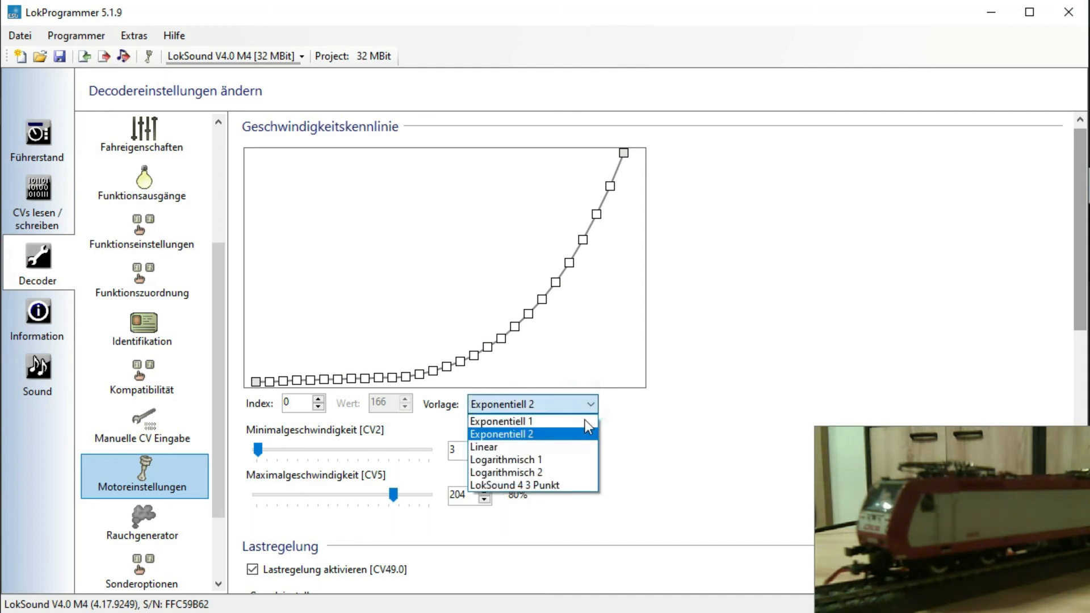
pyautogui.click(583, 458)
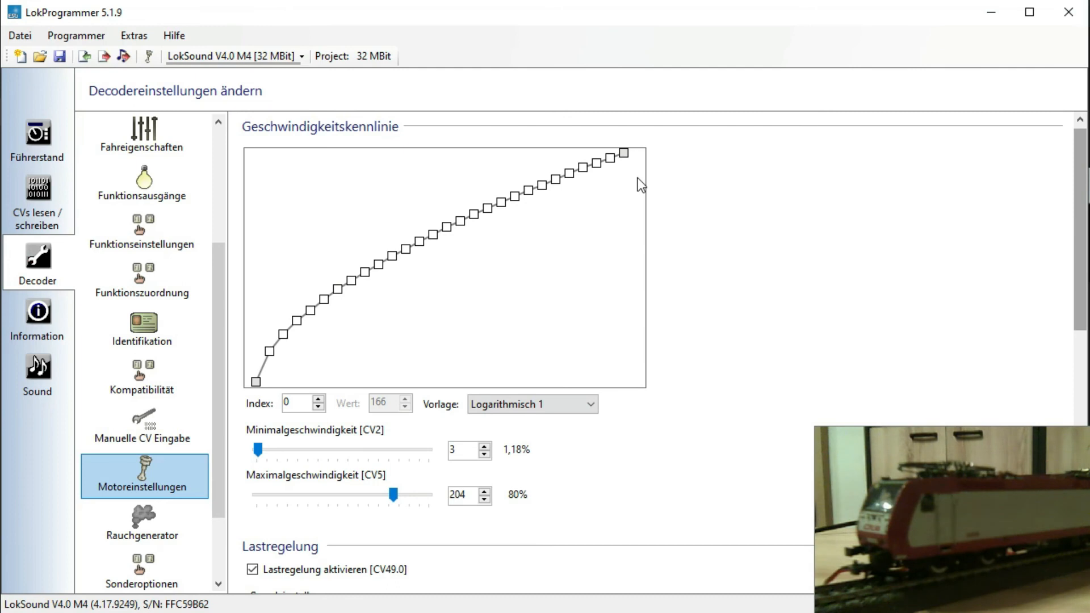
pyautogui.click(595, 411)
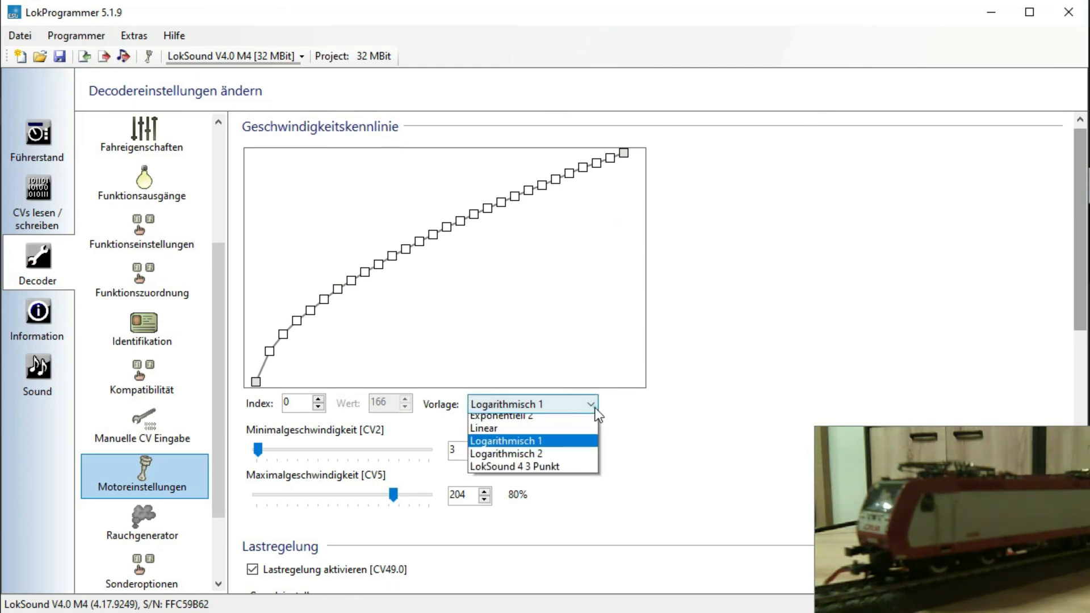
pyautogui.click(578, 467)
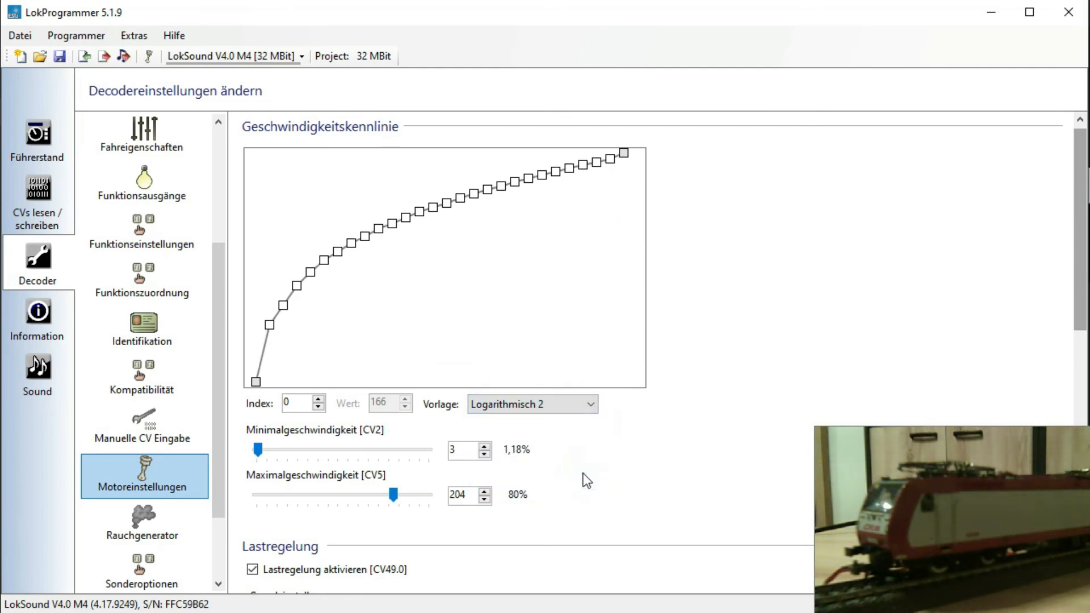
# Apply the LokSound 4 3 Punkt template to the speed curve
pyautogui.click(587, 403)
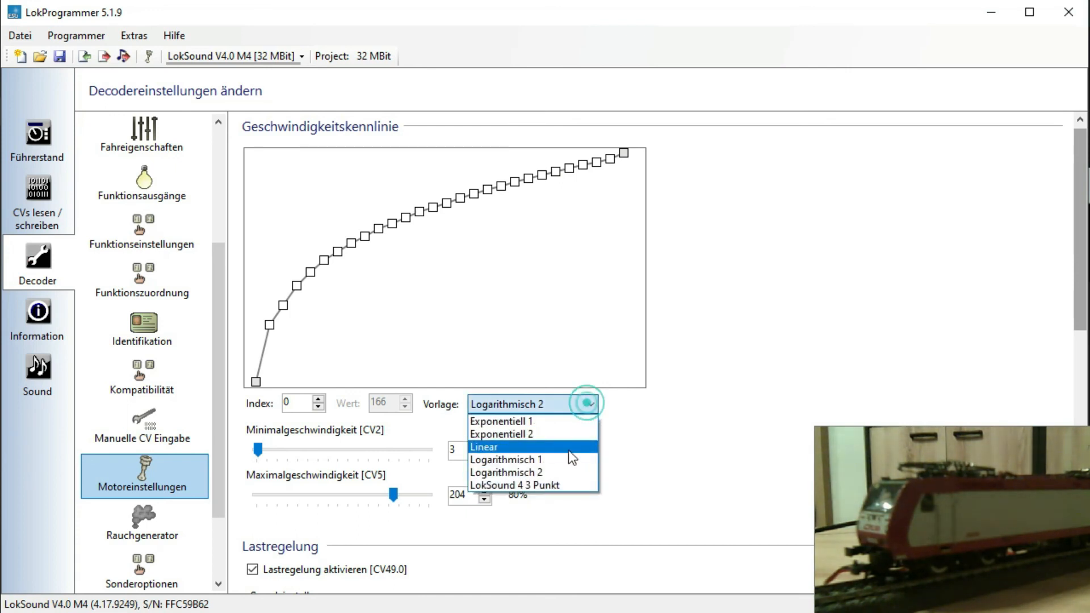
pyautogui.click(556, 485)
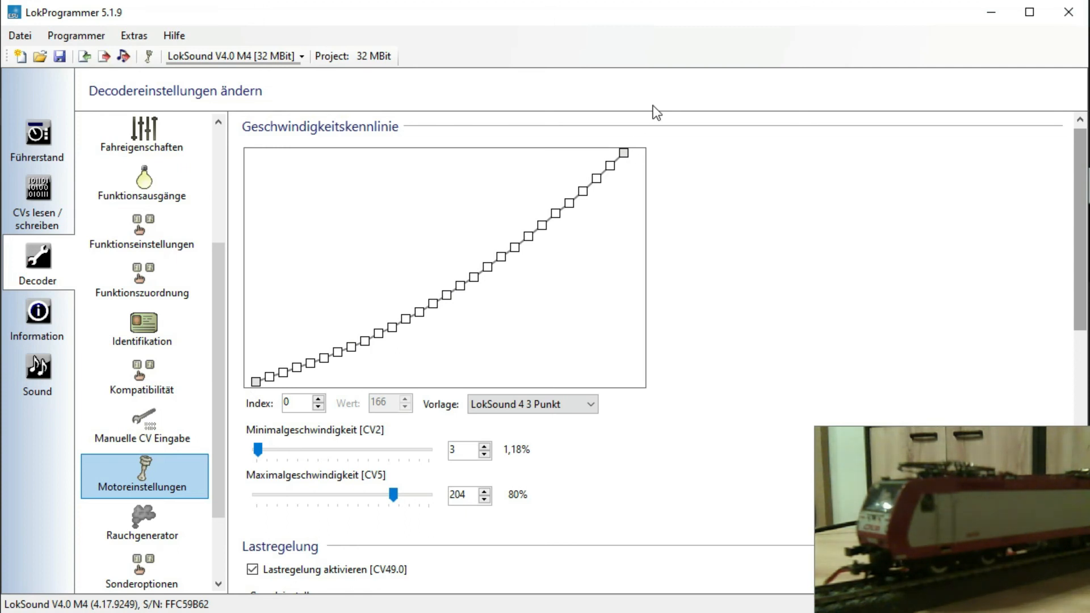
# Try raising individual middle points of the speed curve, including index 10 to 66, and replace the curve with the Linear template
pyautogui.click(390, 324)
pyautogui.moveTo(390, 321)
pyautogui.mouseDown()
pyautogui.moveTo(396, 336)
pyautogui.moveTo(379, 336)
pyautogui.moveTo(378, 324)
pyautogui.mouseUp()
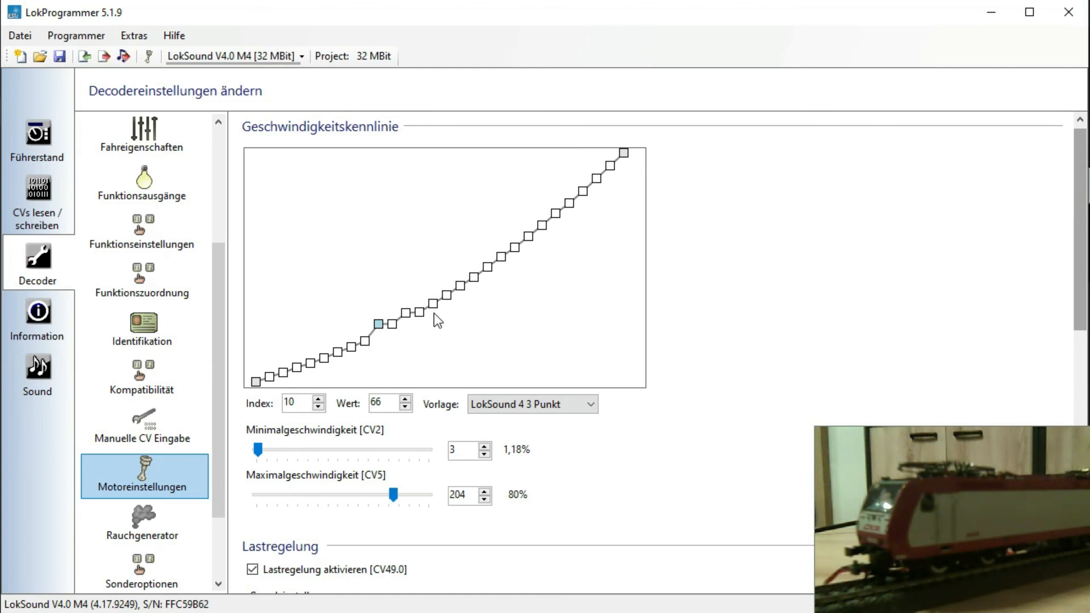
pyautogui.click(564, 401)
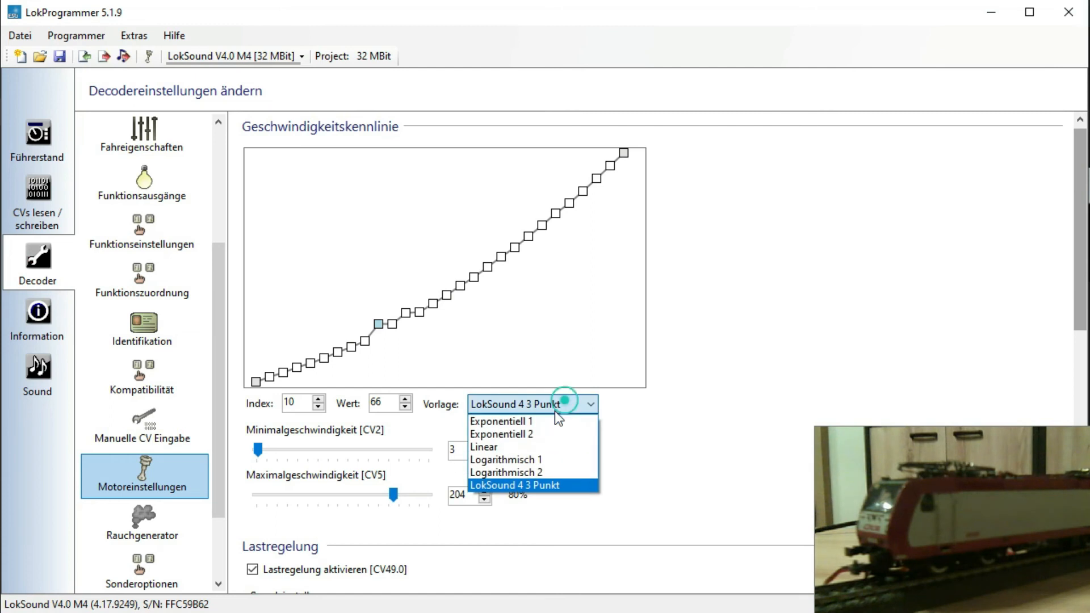
pyautogui.click(540, 446)
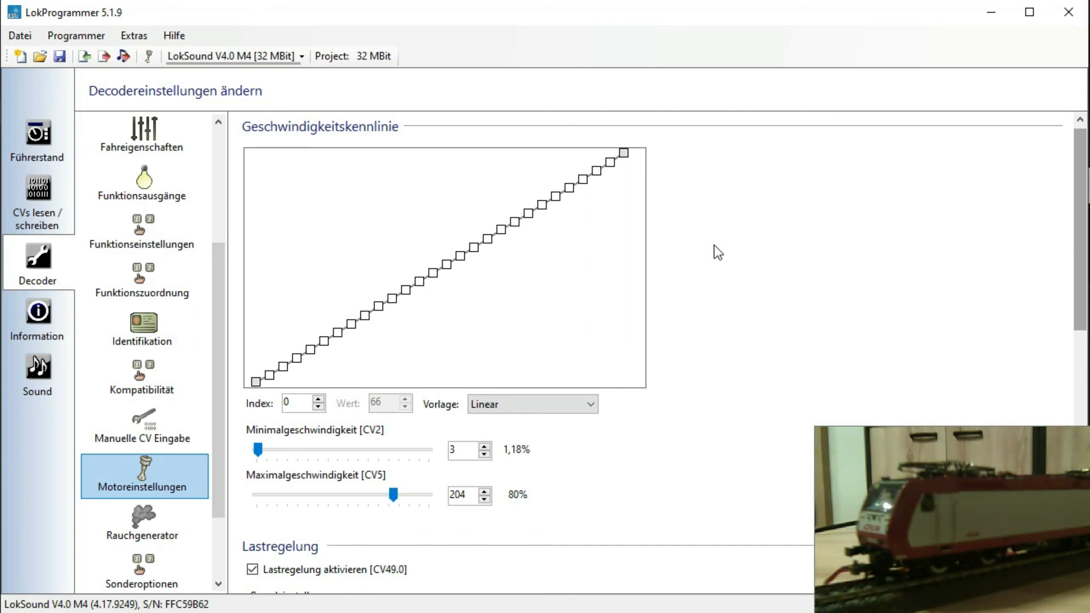
# Configure the load control (Lastregelung) from the preset motor types using the Piko Motor entry
pyautogui.scroll(-3, 644, 430)
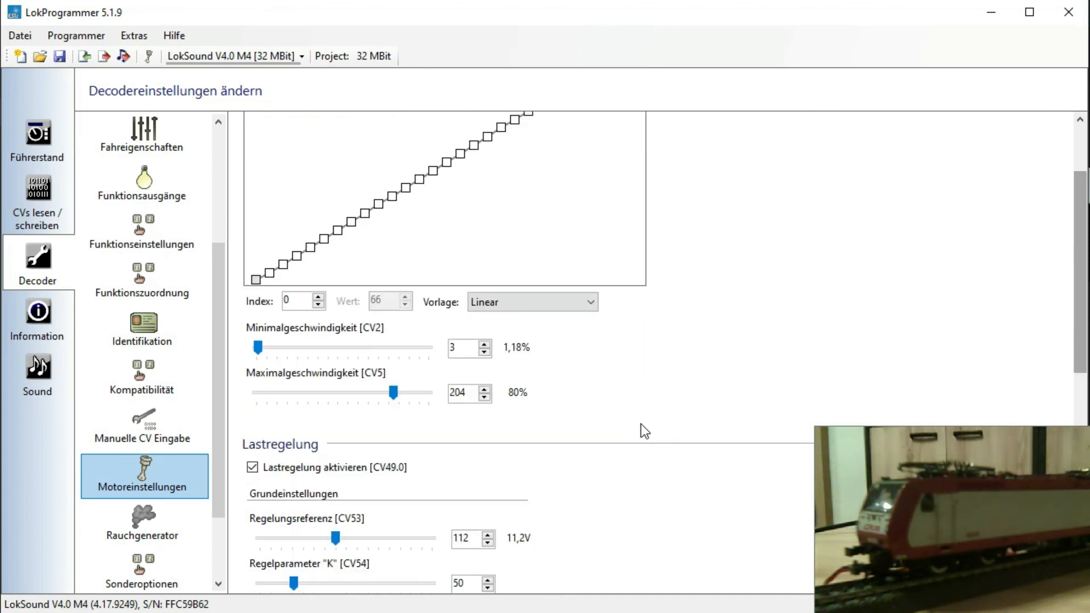
pyautogui.scroll(-6, 644, 430)
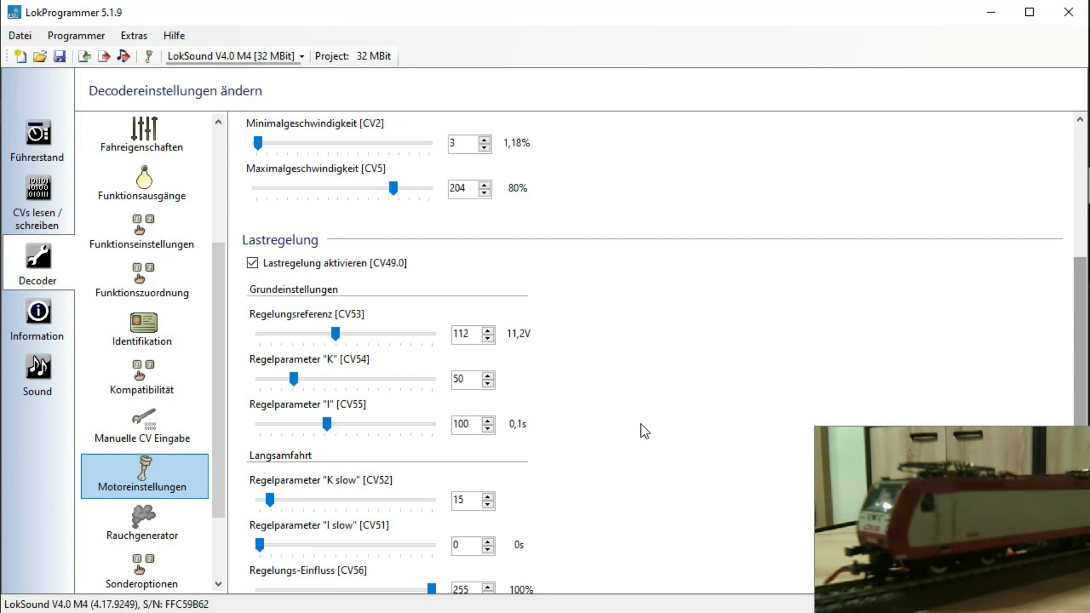
pyautogui.scroll(-3, 644, 430)
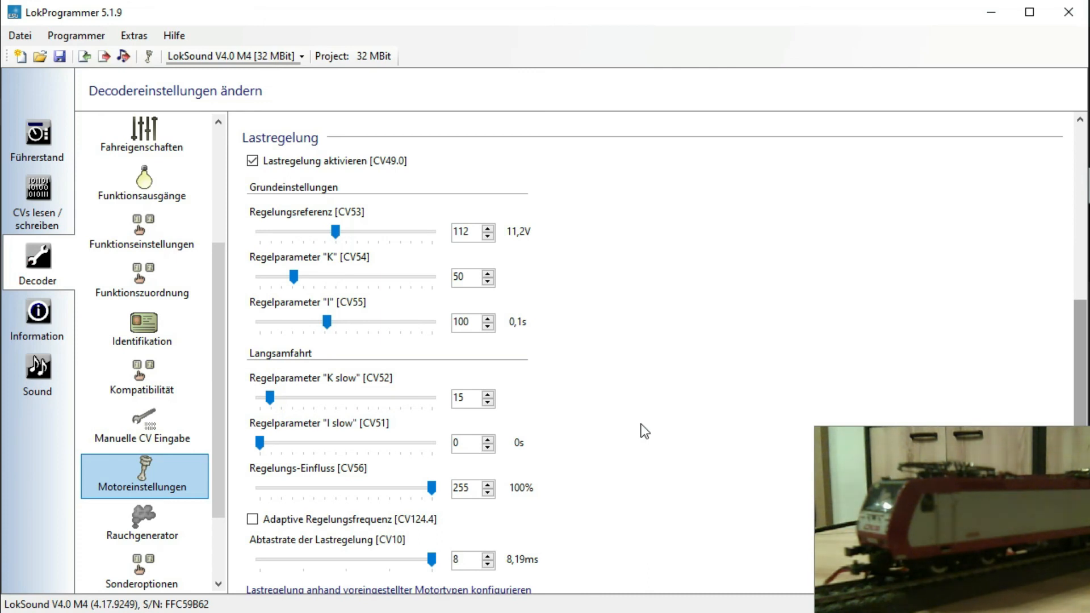
pyautogui.scroll(-3, 644, 431)
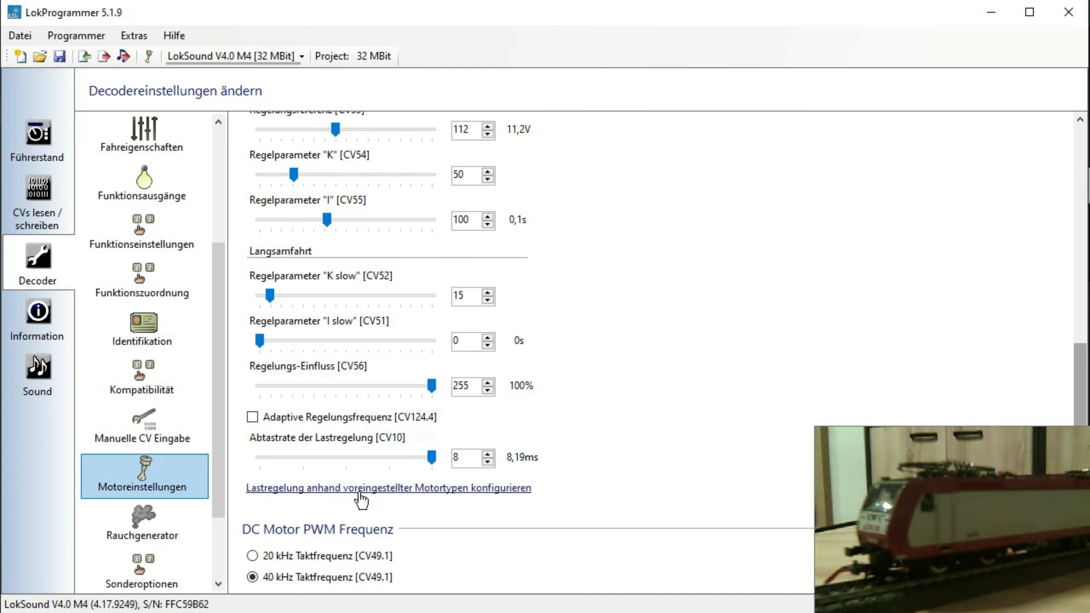
pyautogui.click(476, 491)
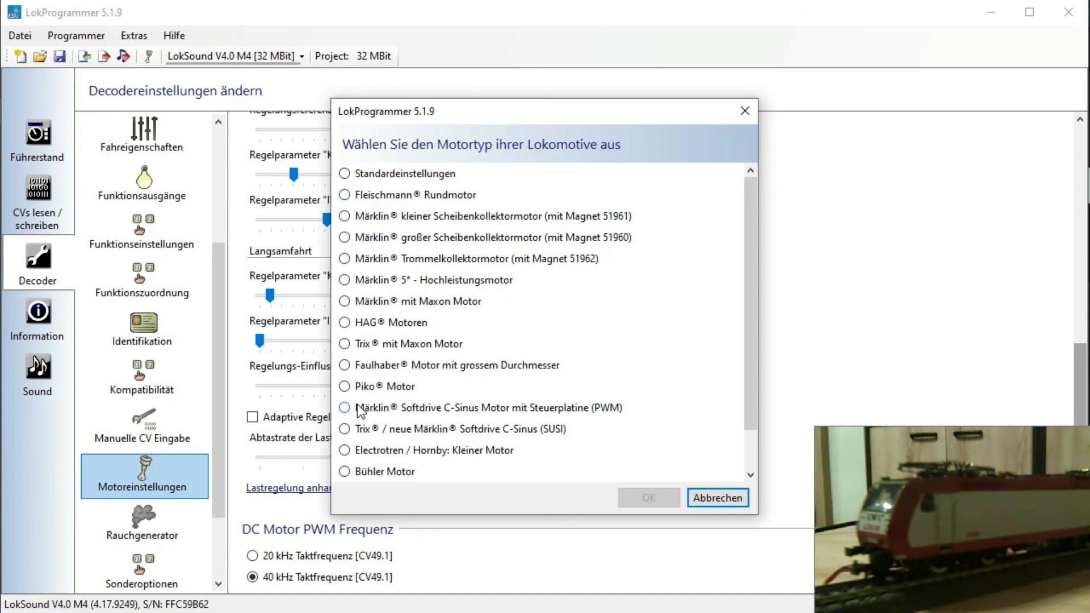
pyautogui.scroll(-1, 367, 394)
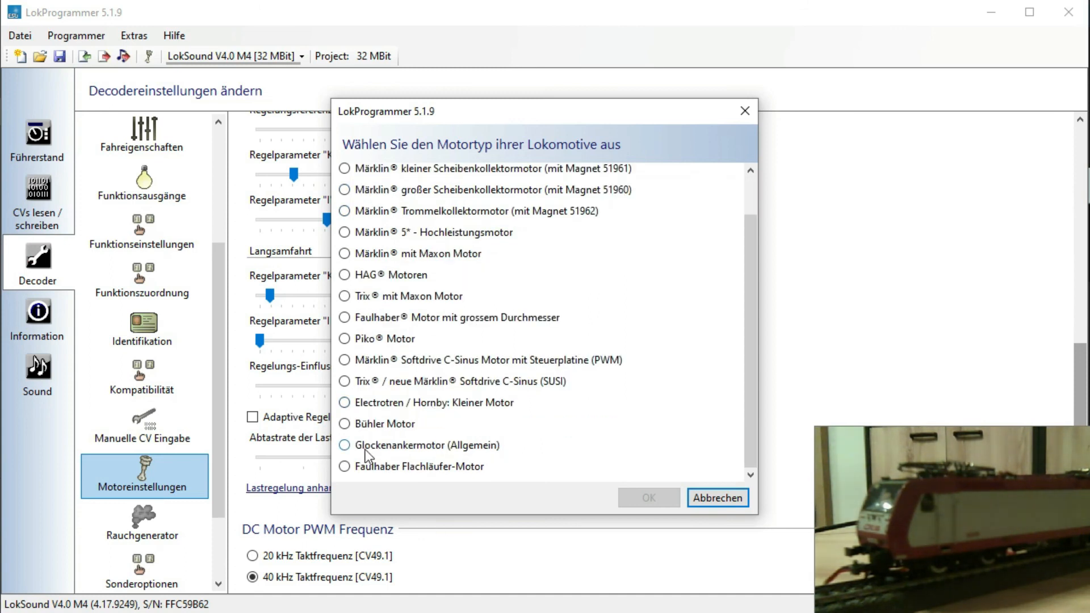
pyautogui.scroll(1, 390, 349)
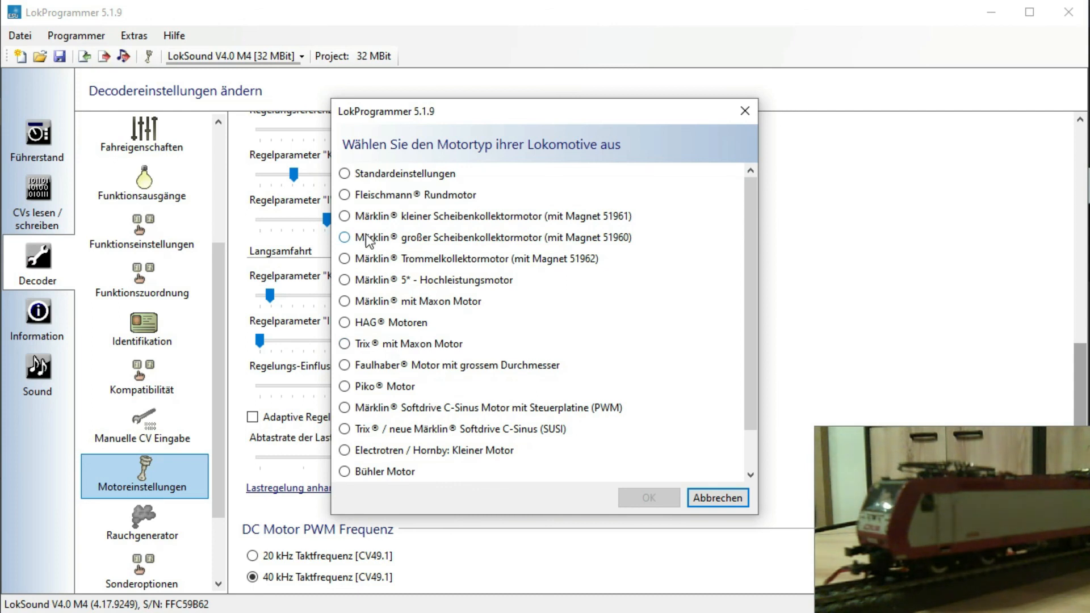
pyautogui.click(344, 385)
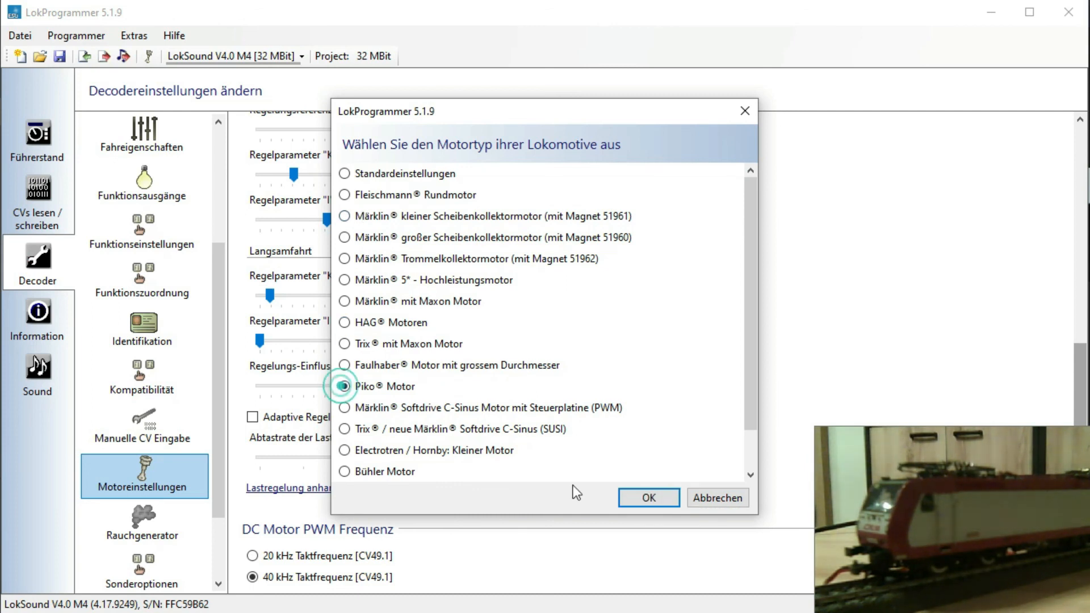
pyautogui.click(649, 498)
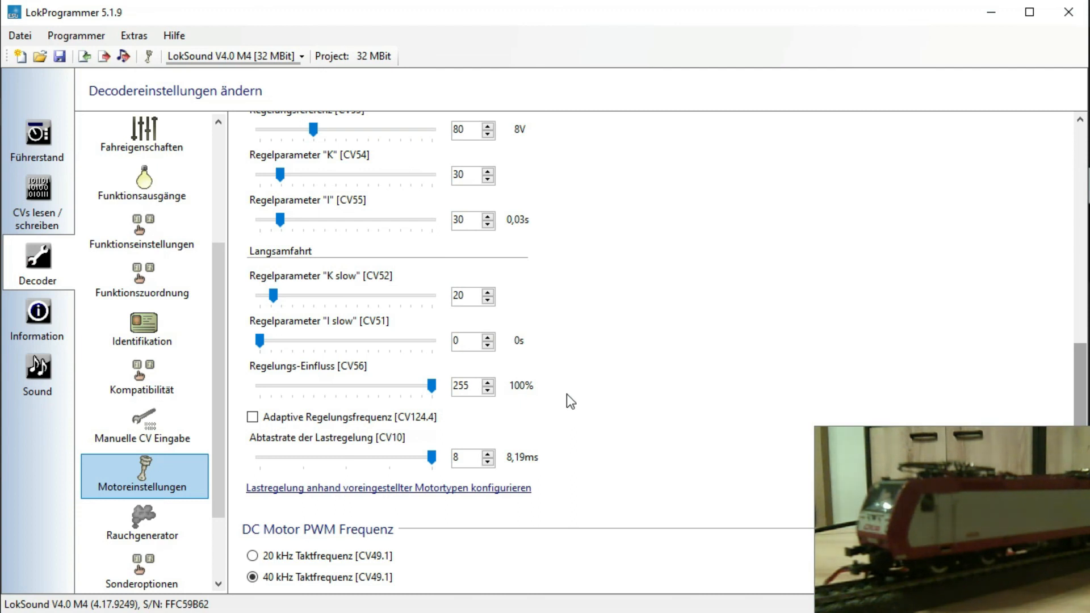
# Raise the load control's Regelungsreferenz [CV53] above the Piko preset value
pyautogui.scroll(2, 570, 401)
pyautogui.moveTo(313, 236); pyautogui.dragTo(352, 230)
pyautogui.scroll(-3, 612, 404)
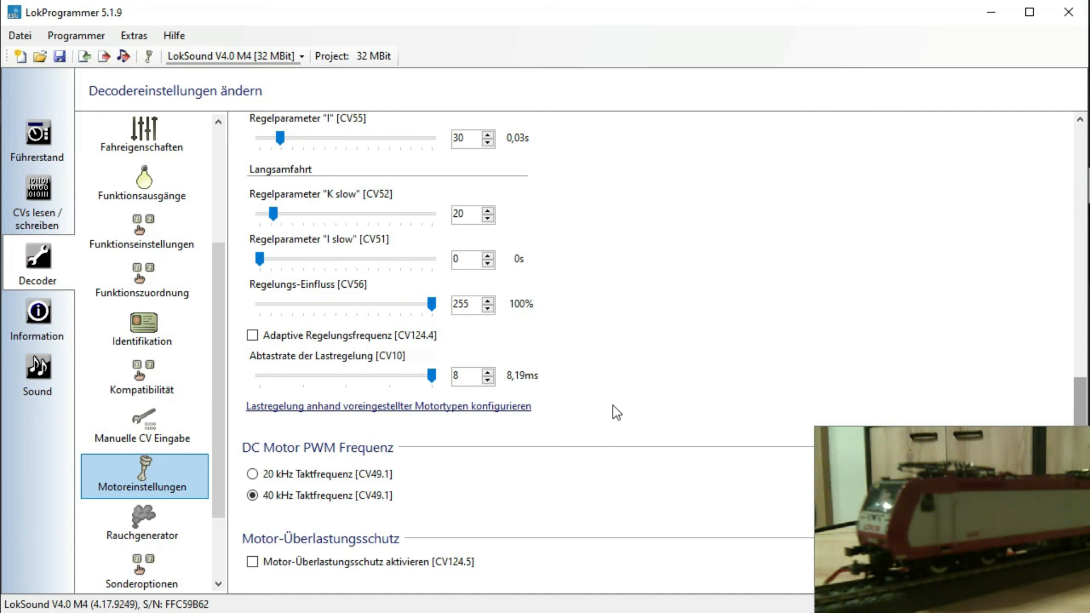
# Review the smoke generator settings and the special options for activated protocols and data storage
pyautogui.click(186, 530)
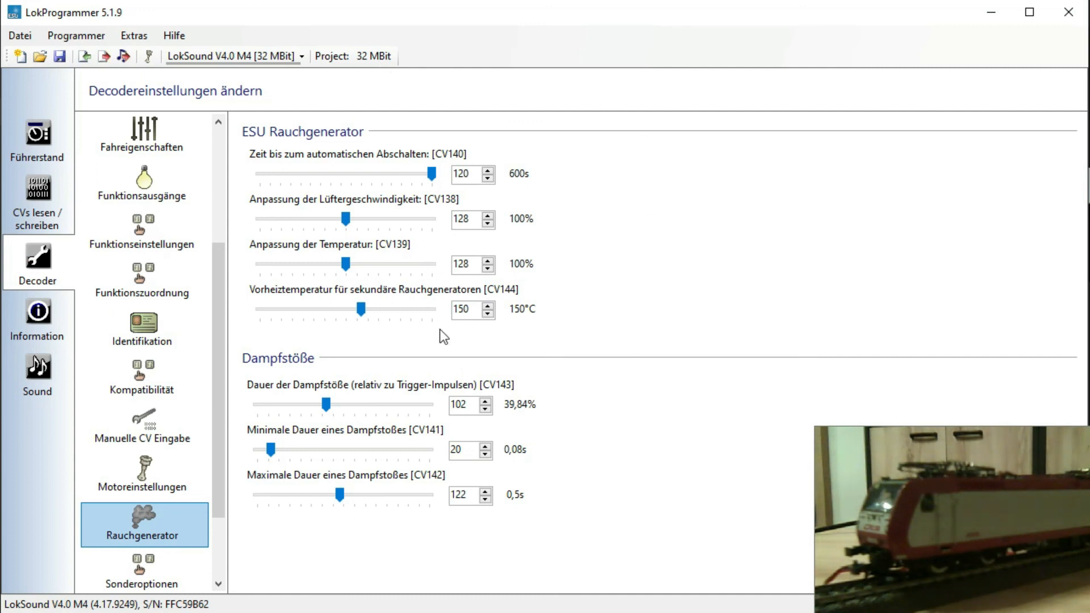
pyautogui.moveTo(222, 400); pyautogui.dragTo(220, 455)
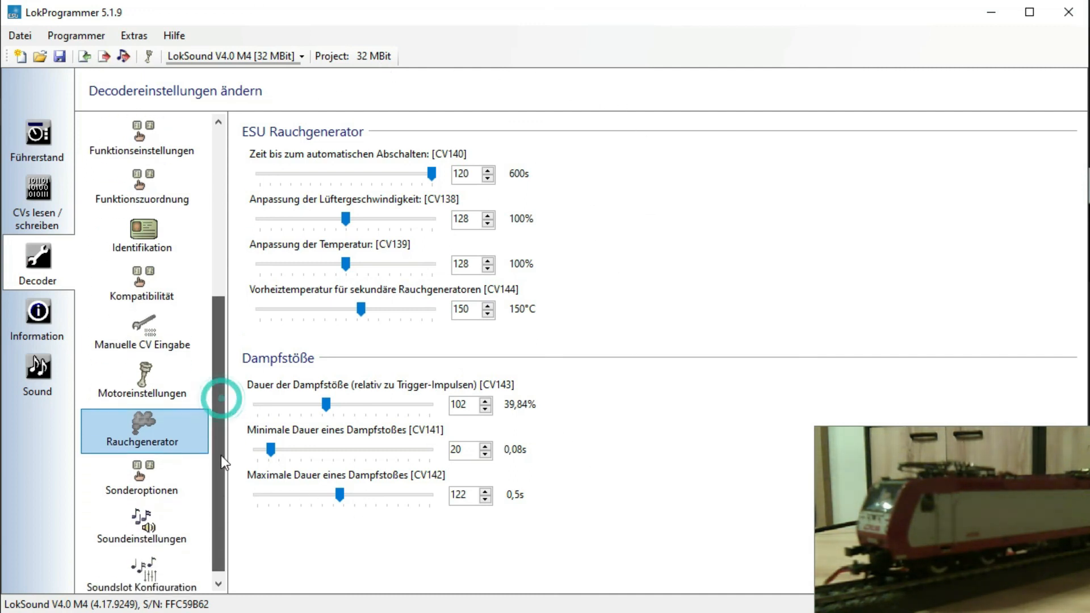
pyautogui.click(164, 466)
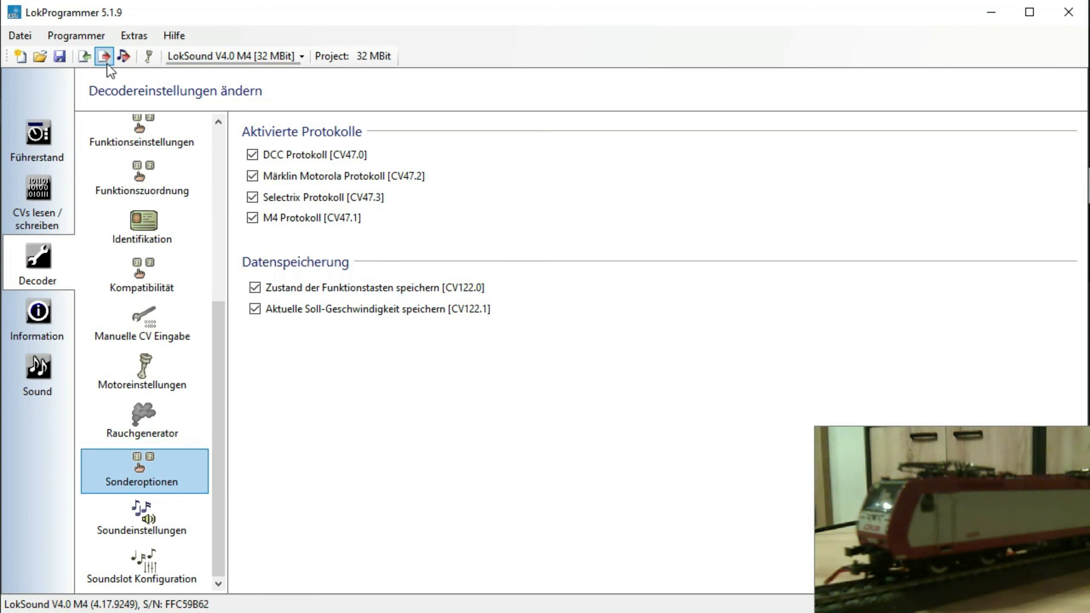
# Test the decoder in the virtual cab: start track power, toggle the light off and on, try F14 and F3, and stop
pyautogui.click(44, 149)
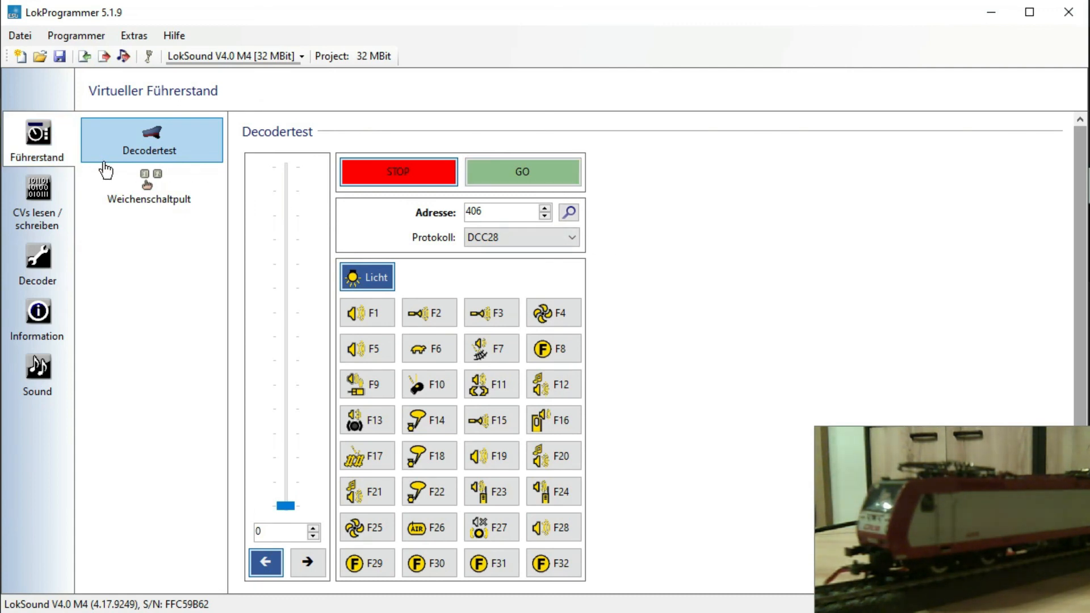
pyautogui.click(529, 170)
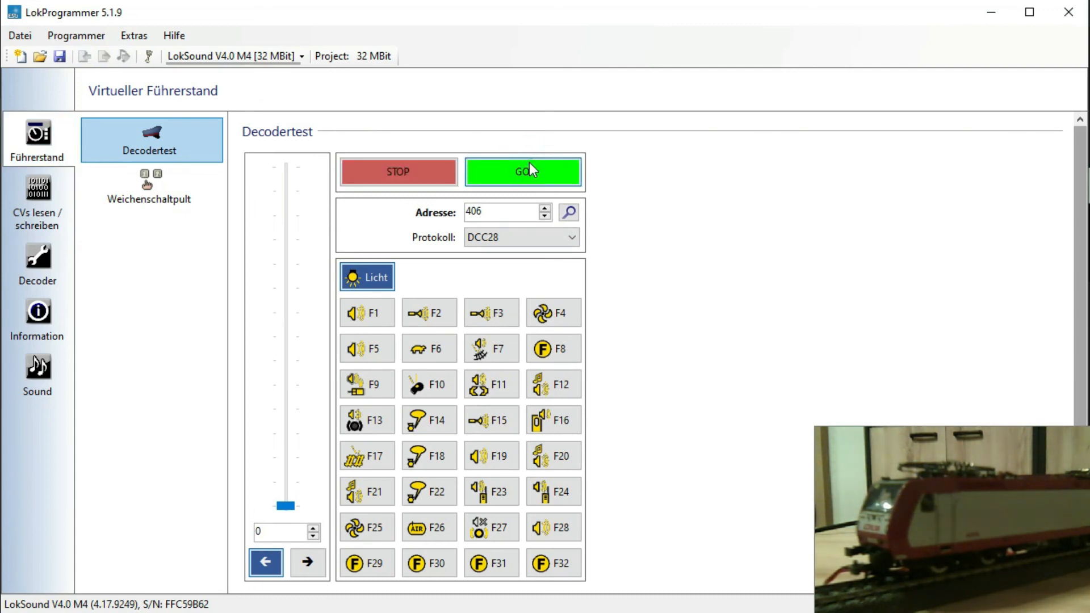
pyautogui.click(358, 287)
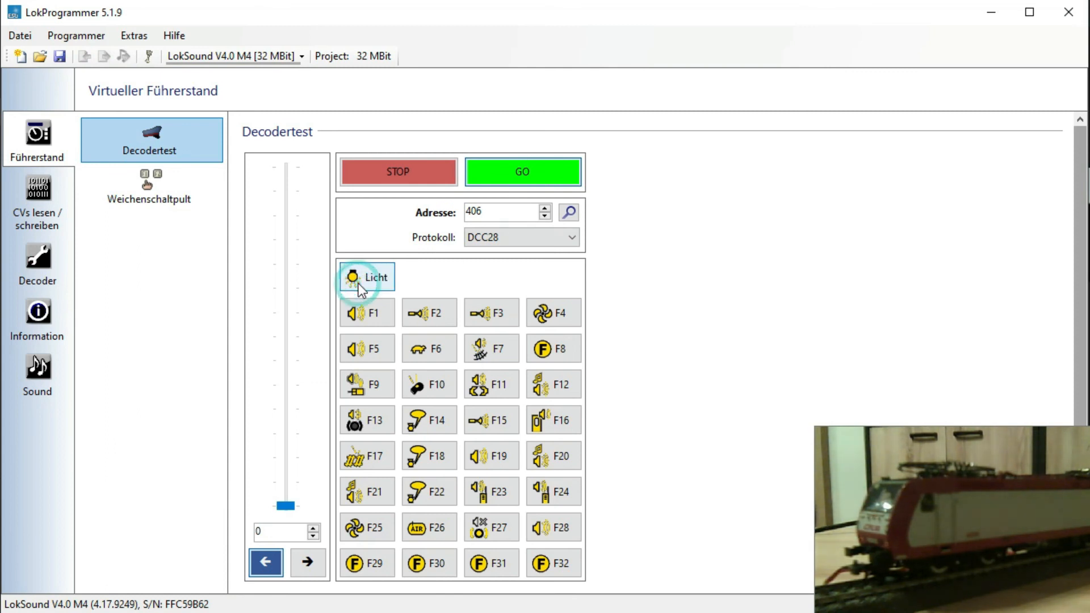
pyautogui.click(359, 286)
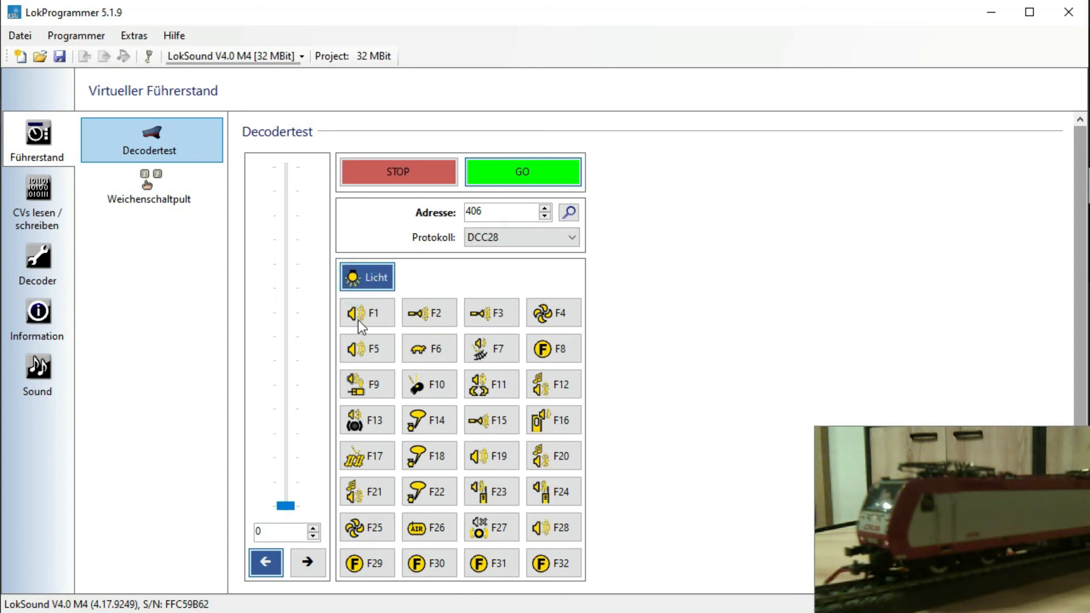
pyautogui.click(436, 424)
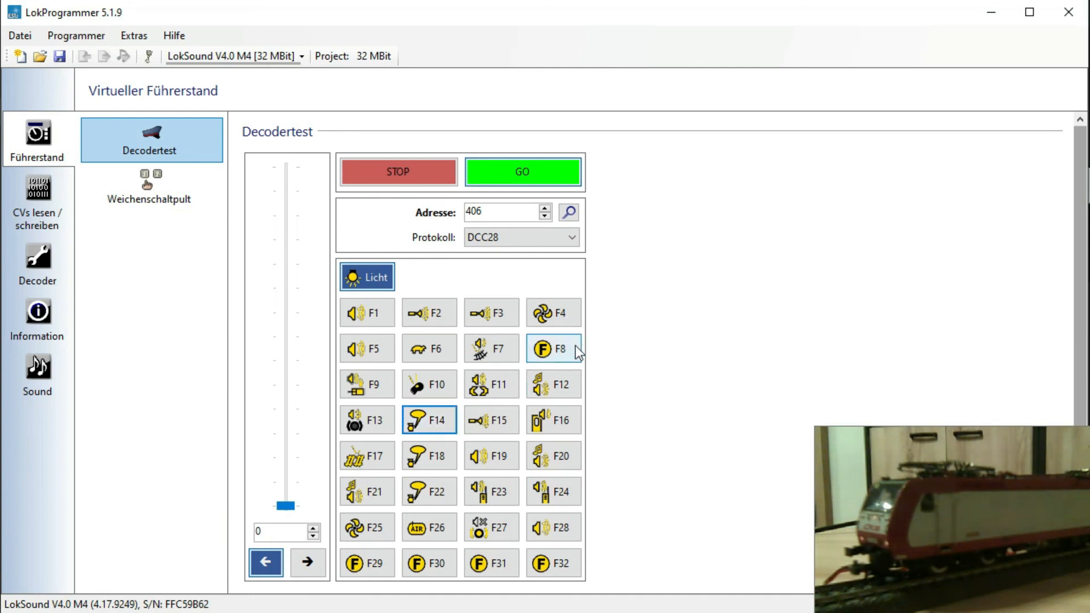
pyautogui.click(486, 309)
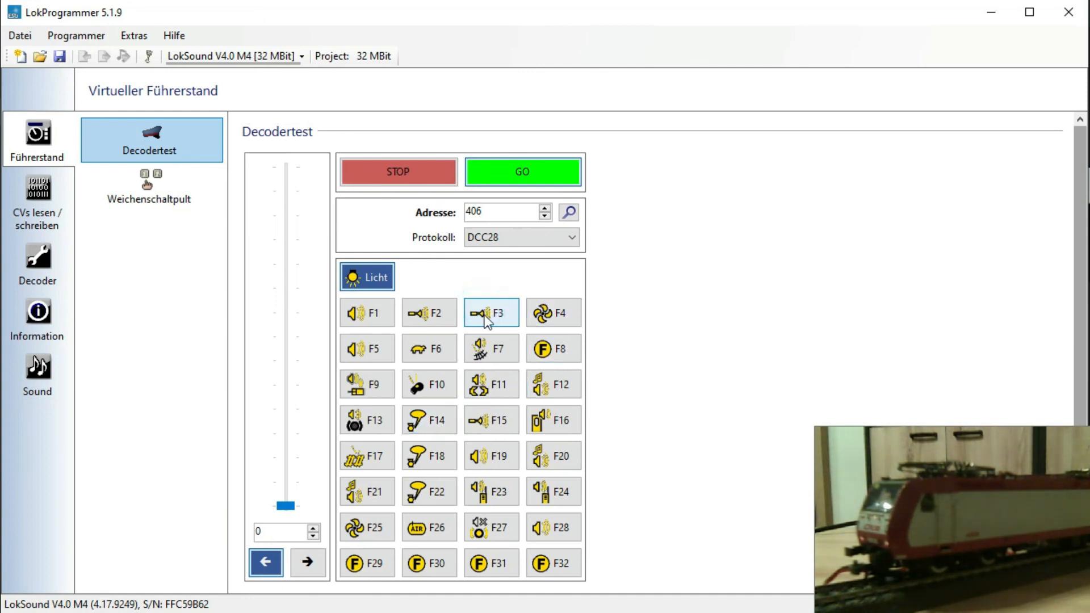
pyautogui.click(404, 173)
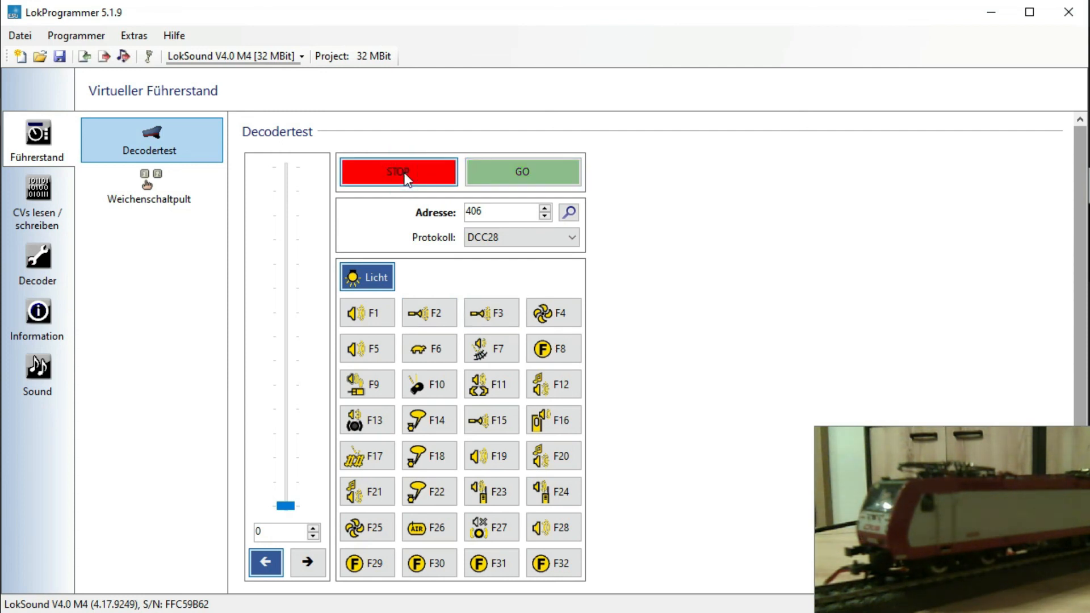
# Look at the sound project overview and return to the decoder's special options
pyautogui.click(39, 377)
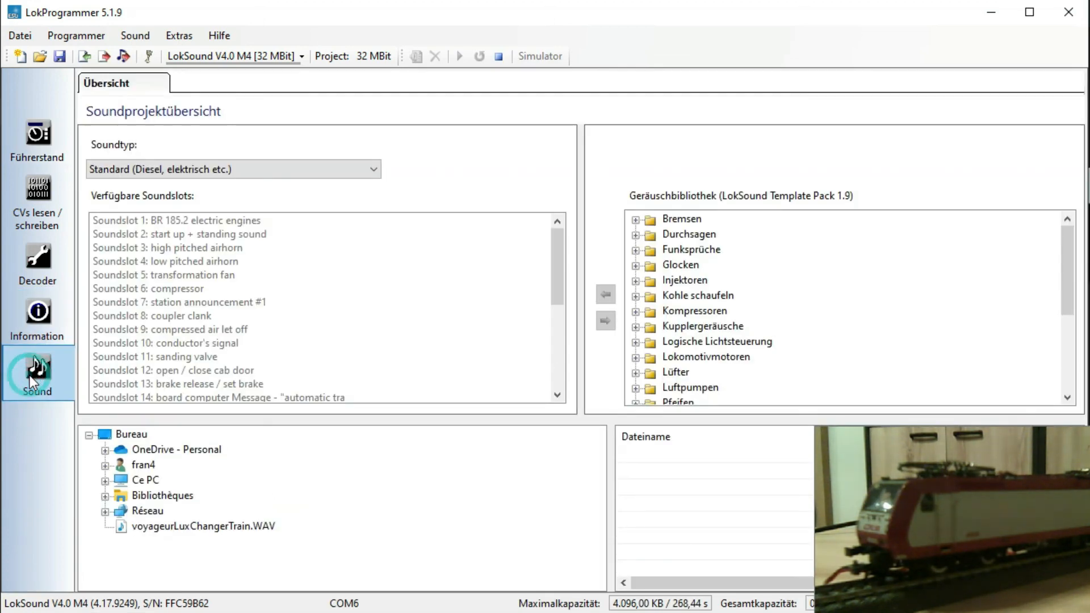
pyautogui.click(40, 261)
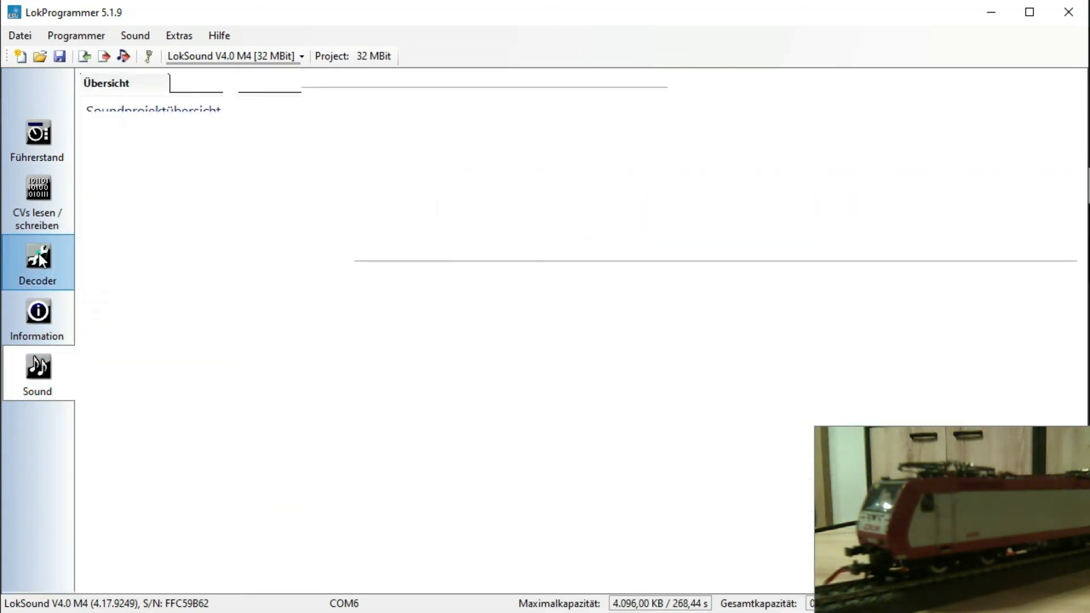
pyautogui.scroll(-5, 176, 469)
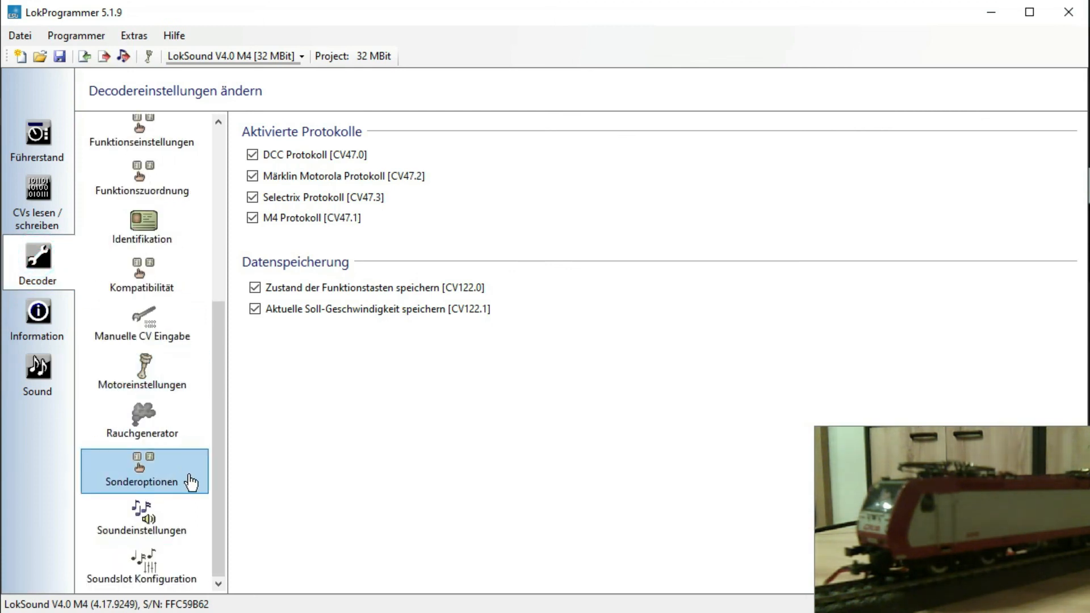